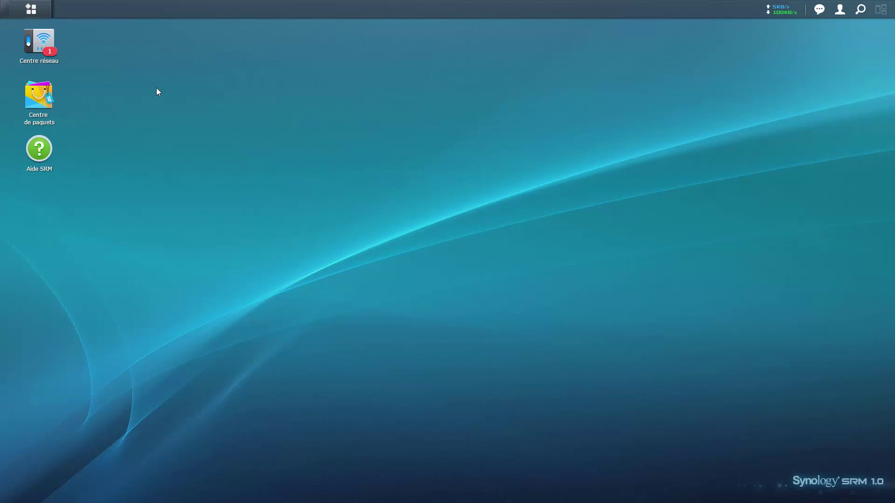
Open Centre réseau, move its window lower, and show the Administration update page with SRM 1.1-6338 available.
click(49, 46)
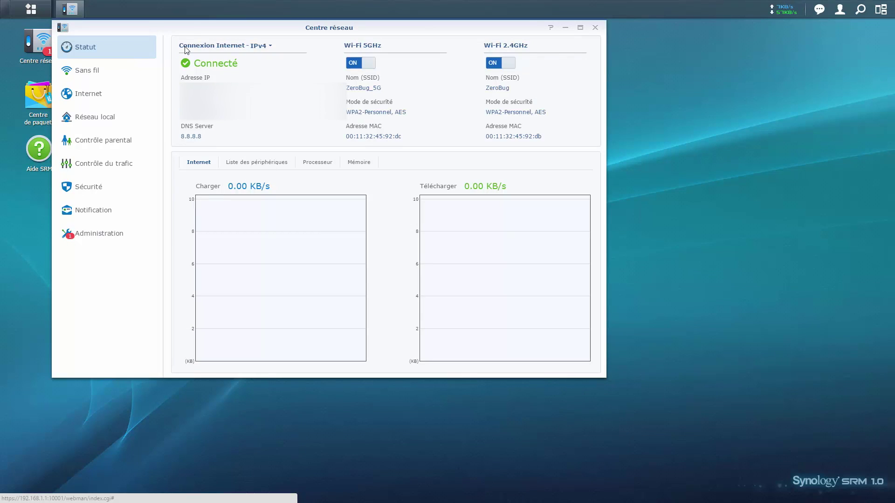
drag(188, 28, 275, 109)
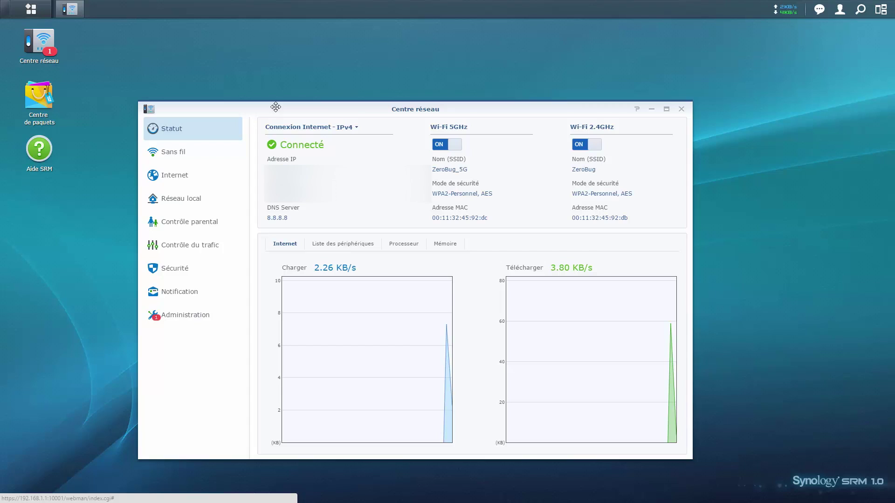
click(205, 317)
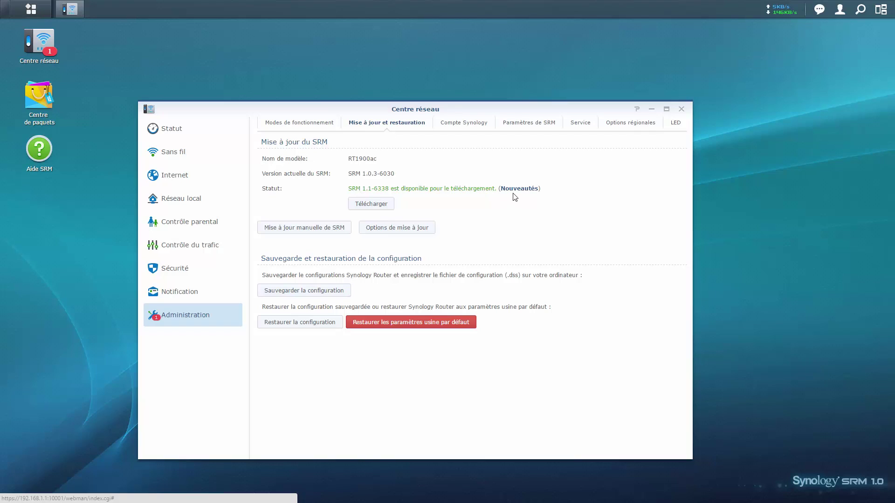
Download the SRM 1.1-6338 update from the Mise à jour et restauration page.
click(383, 203)
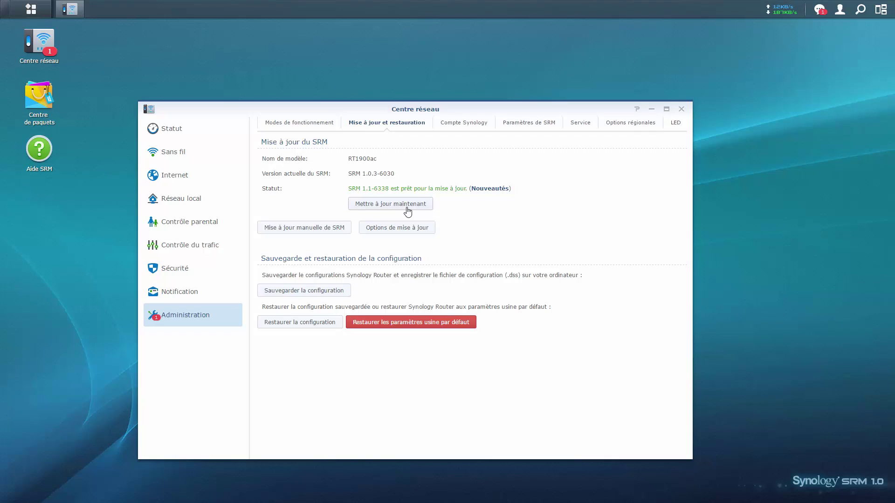
Install the SRM 1.1-6338 update, confirm the warning with Oui, then log back in as admin.
click(407, 209)
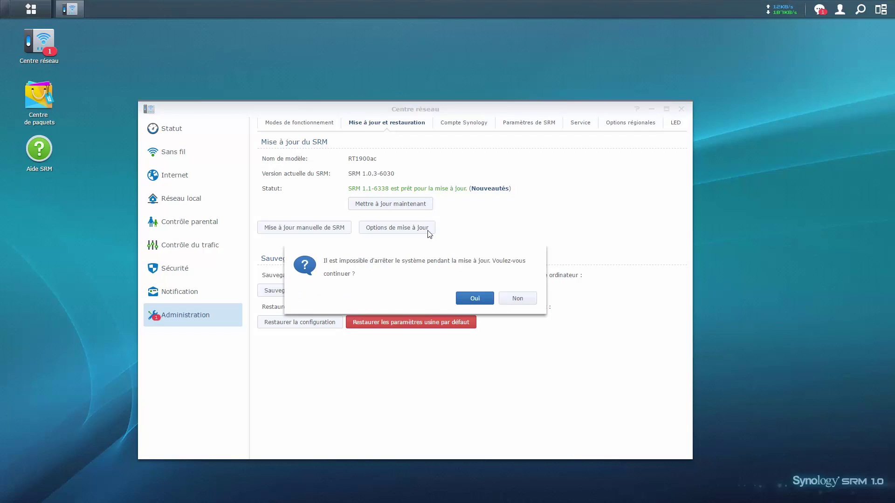
click(474, 301)
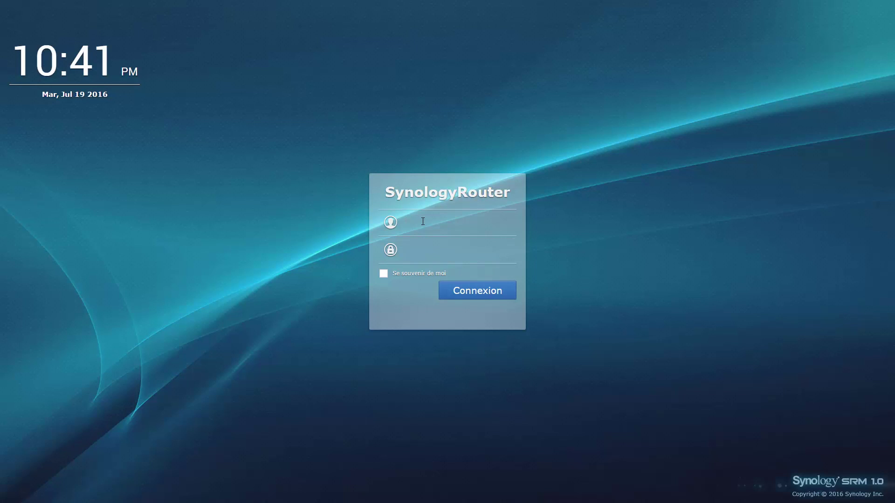
text(admin********)
key(Return)
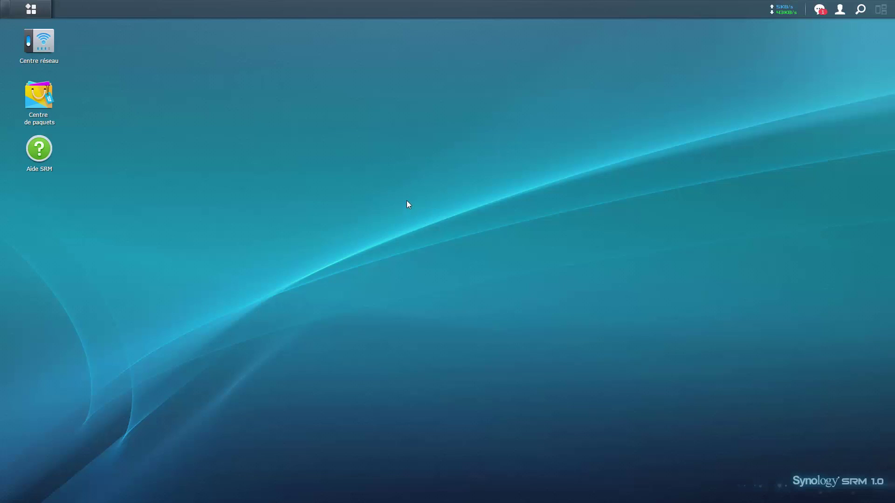
Reopen Administration's Mise à jour et restauration page and check the installed version reads SRM 1.1-6338.
click(46, 51)
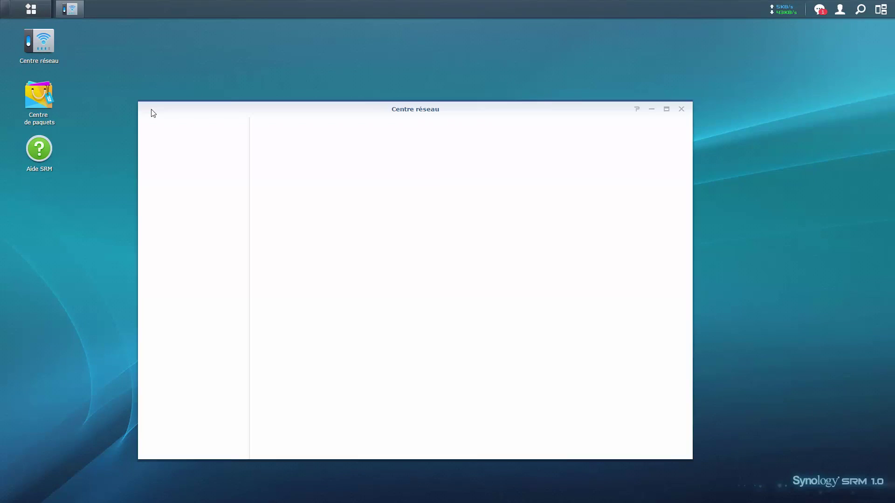
click(194, 317)
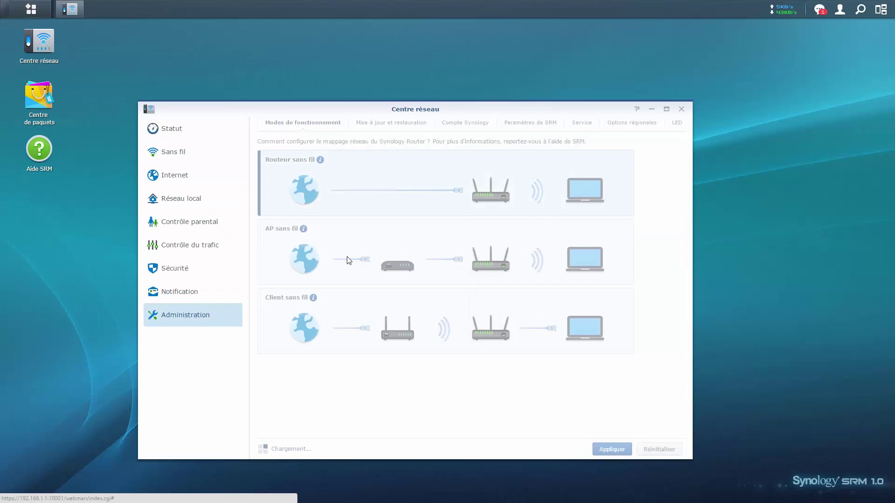
click(386, 123)
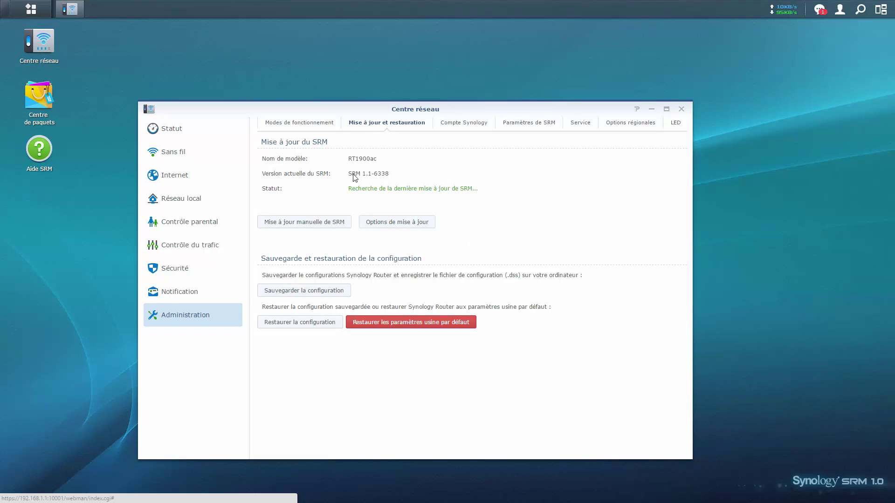
mouse_move(352, 174)
mouse_down()
mouse_move(385, 178)
mouse_move(366, 177)
mouse_up()
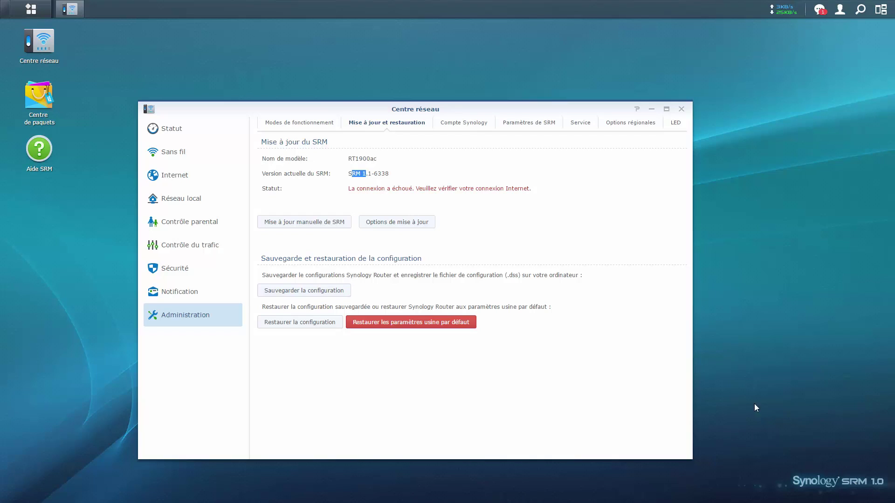
click(360, 199)
Close Centre réseau, open and close the main menu, and reopen Centre réseau on its Statut page.
click(681, 110)
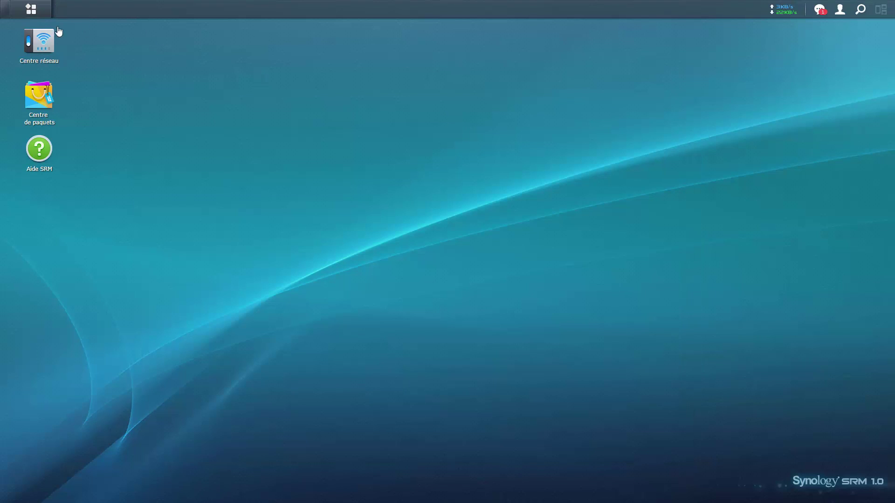
click(32, 9)
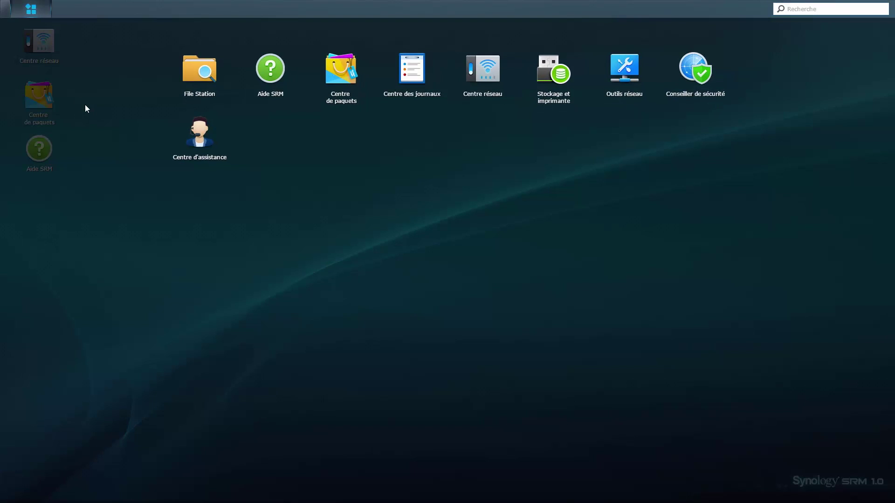
click(22, 46)
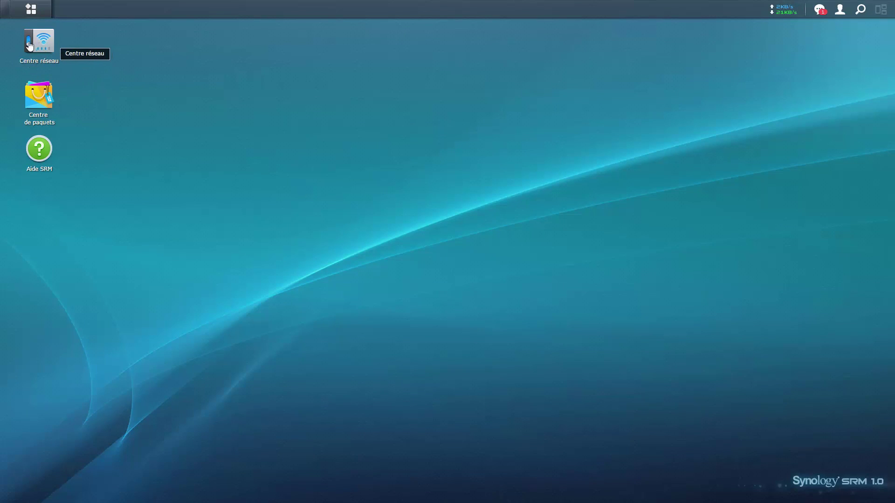
click(49, 52)
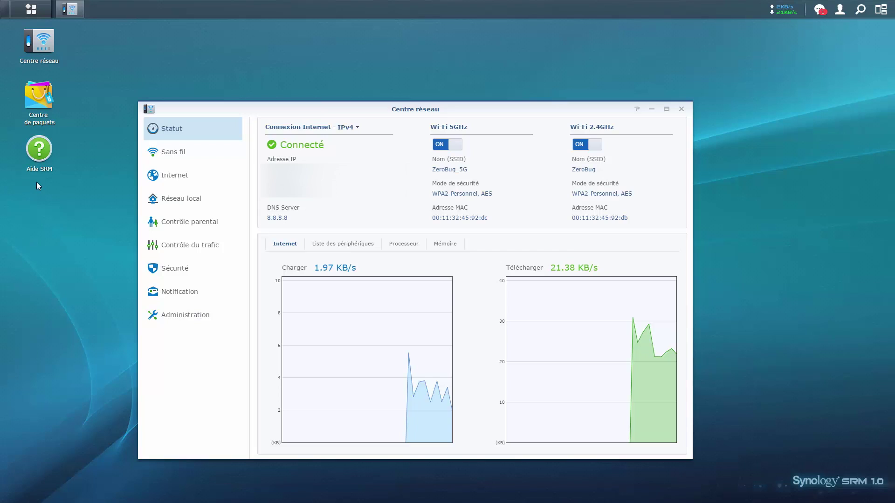
Open the Sans fil settings and toggle Sélection automatique on and off, leaving it off.
click(161, 158)
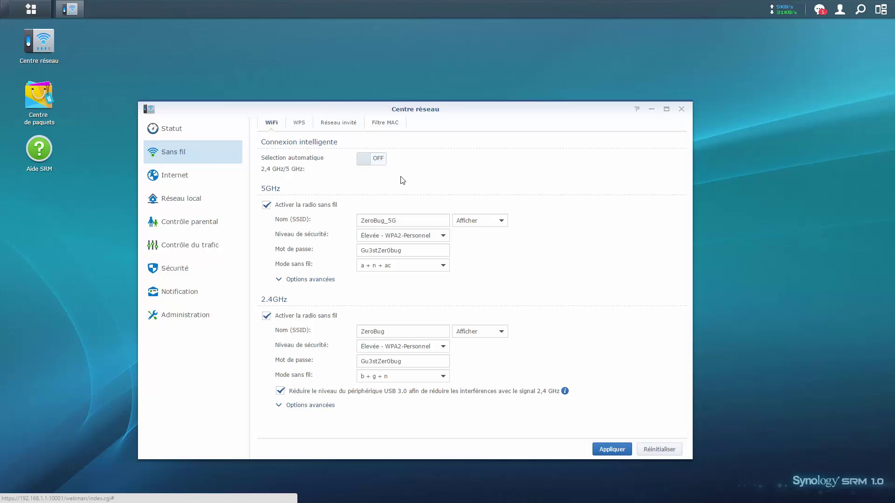
click(364, 160)
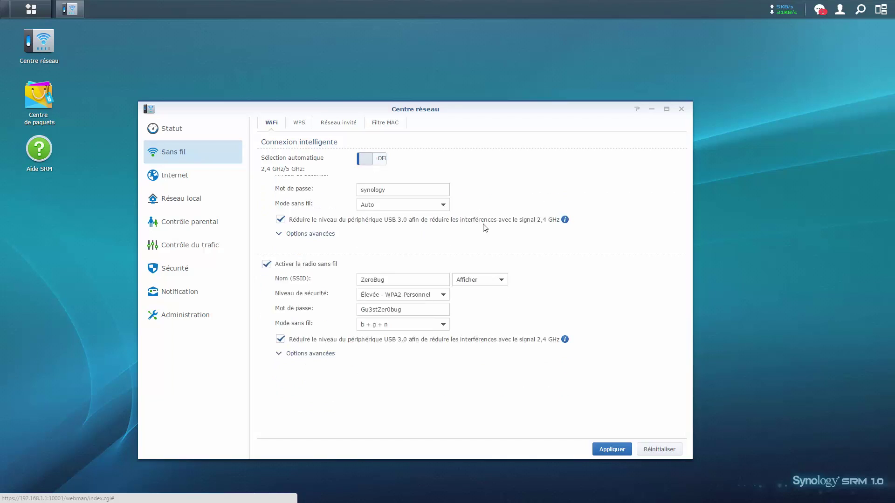
click(364, 160)
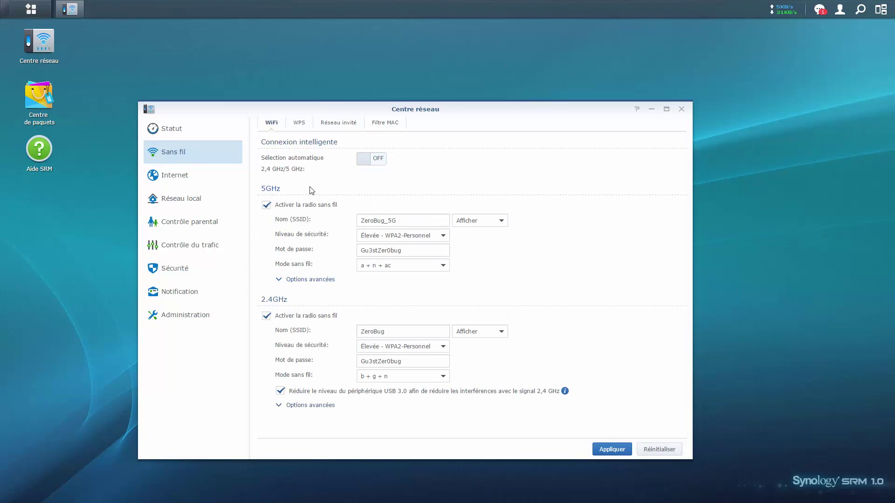
click(374, 163)
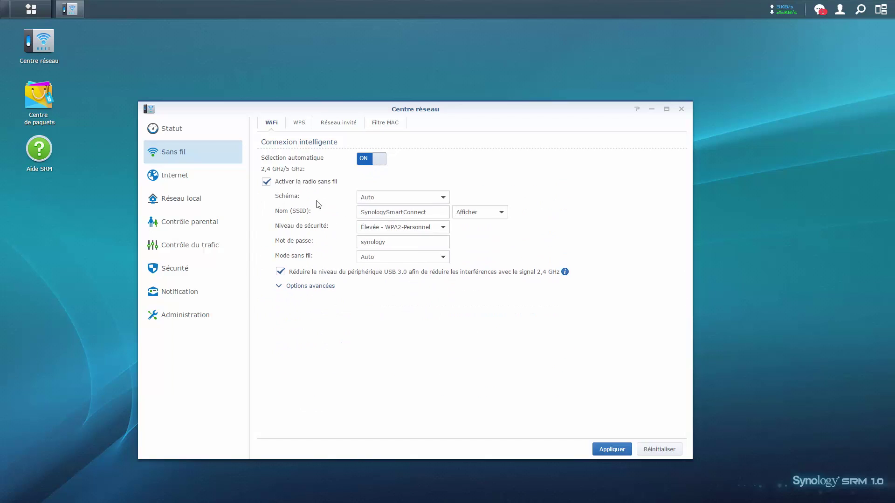
click(365, 162)
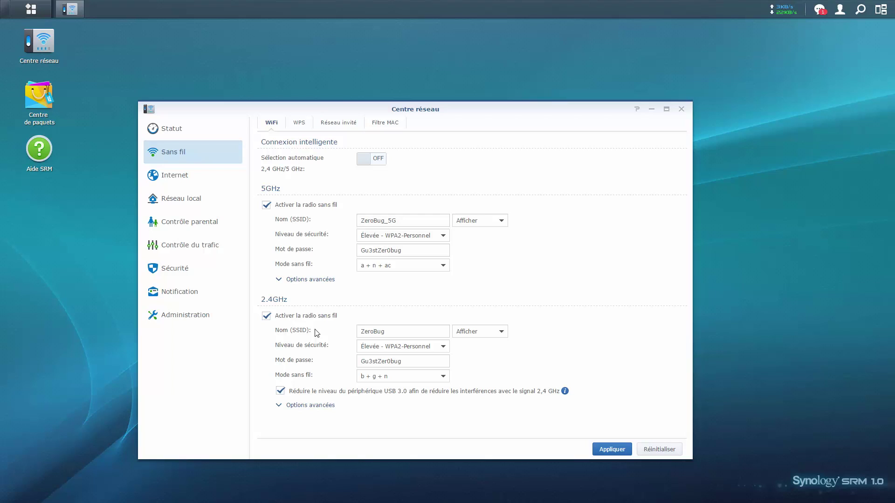
Turn Sélection automatique on and select the SynologySmartConnect network name and password text.
click(359, 161)
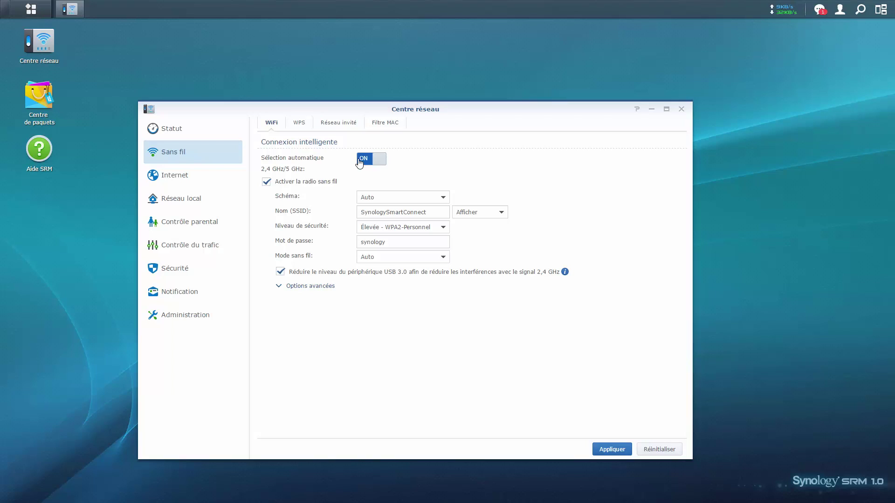
click(438, 213)
drag(438, 213, 349, 251)
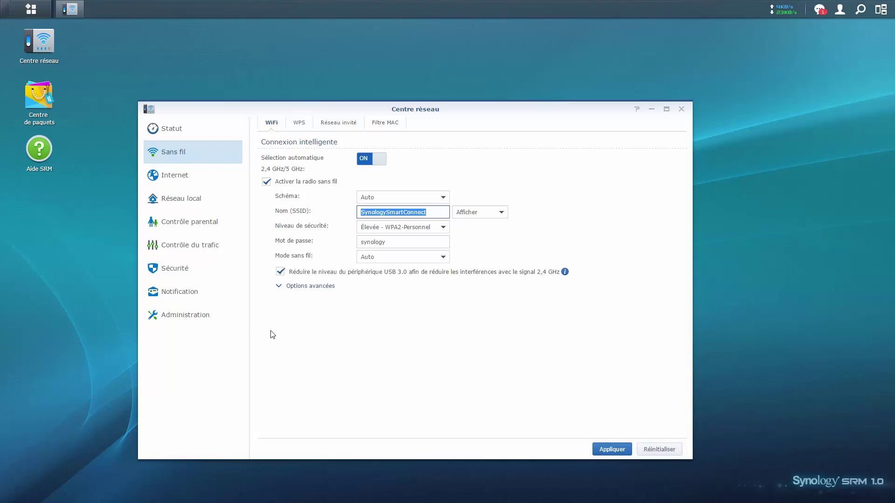
drag(395, 243, 308, 240)
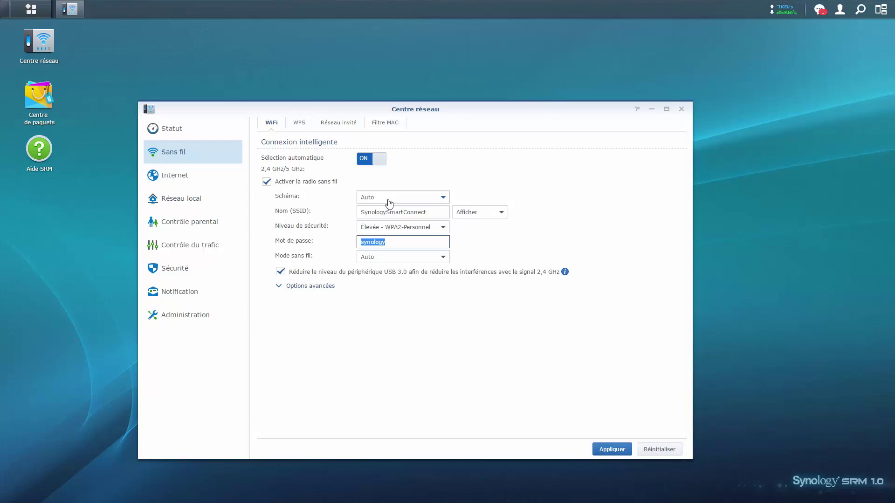
Reset the unsaved wireless form with Réinitialiser and go to the Internet settings without saving.
click(205, 182)
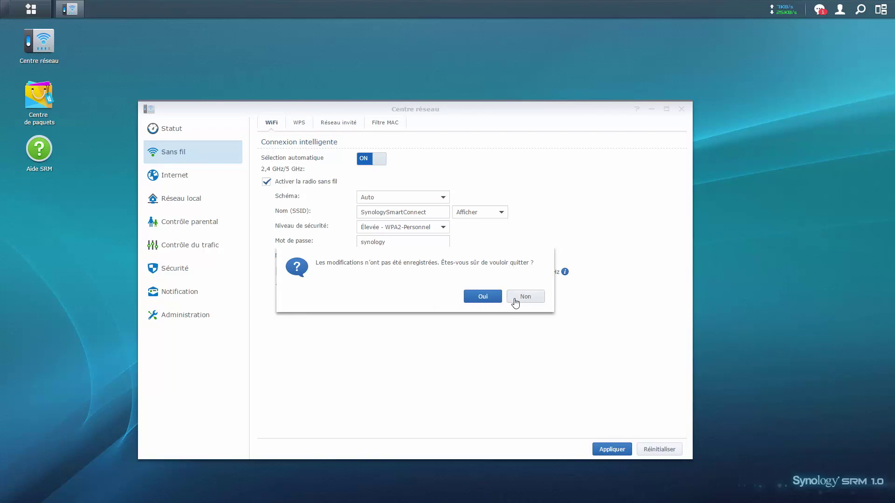
click(514, 298)
click(194, 182)
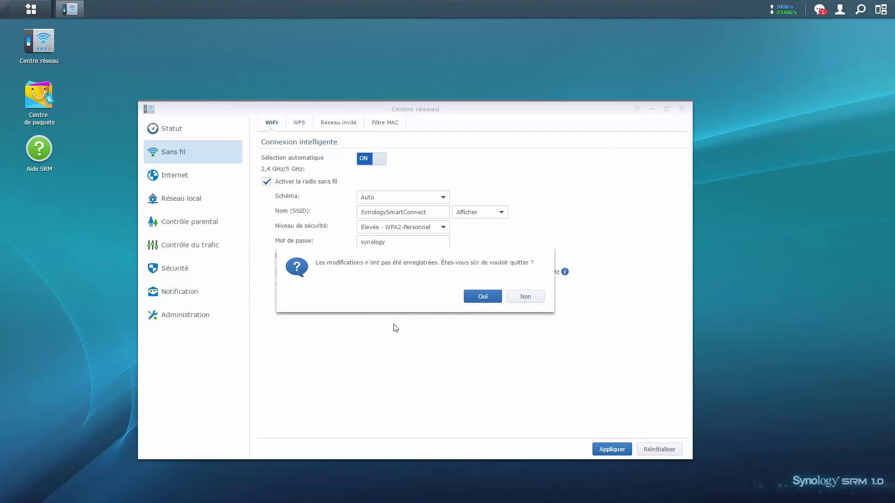
click(528, 298)
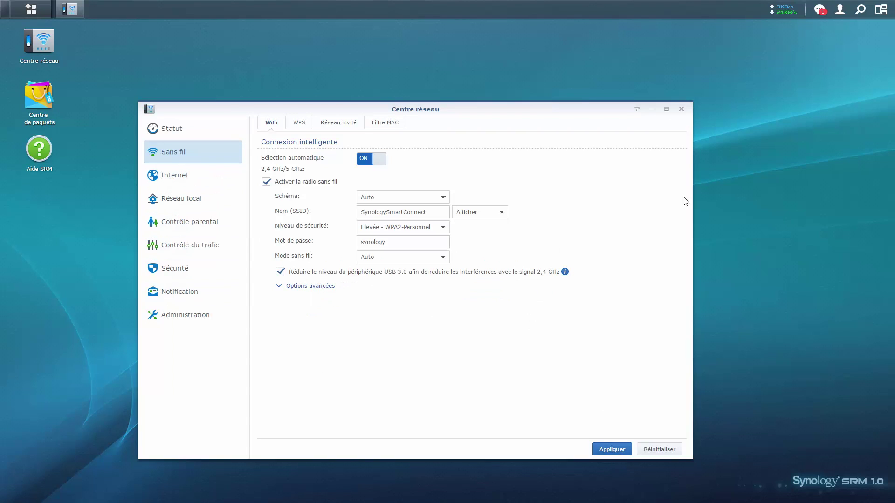
click(669, 451)
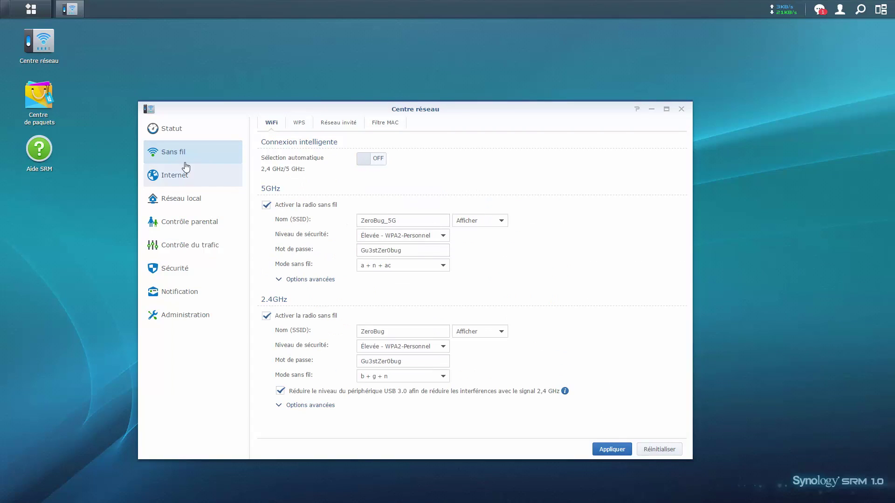
click(181, 178)
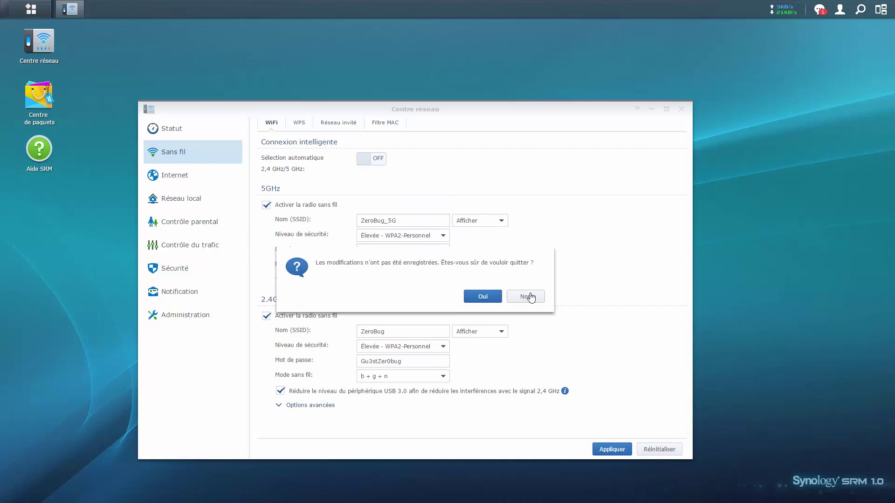
click(487, 297)
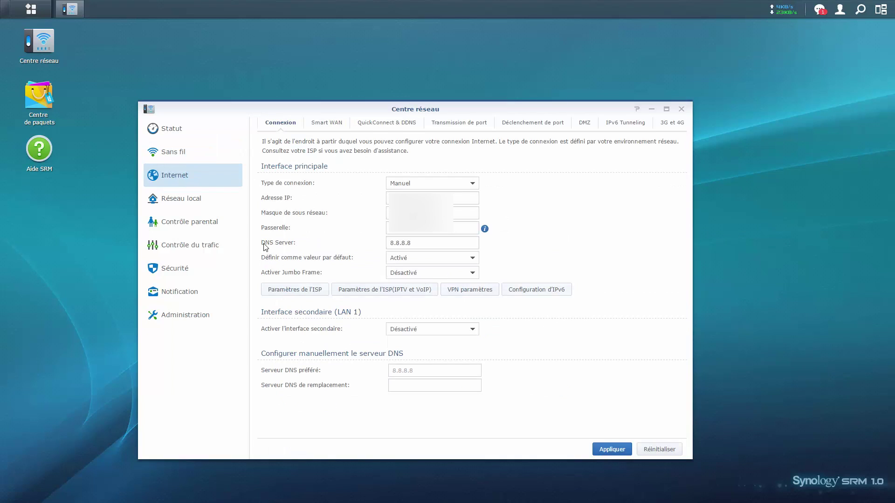
Show the Smart WAN tab: Permutation mode, WAN active, LAN 1 inactive.
click(324, 124)
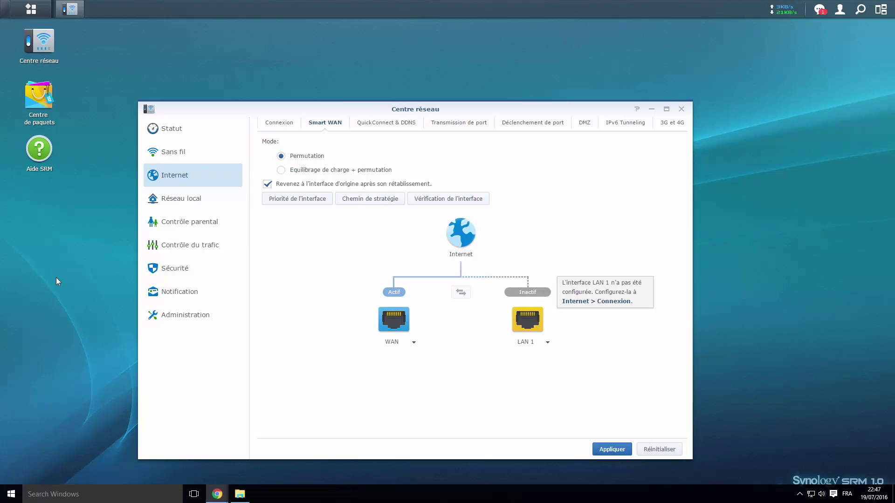
Open Contrôle du trafic's Rapport tab and start a new report task with a Quotidien schedule.
click(205, 254)
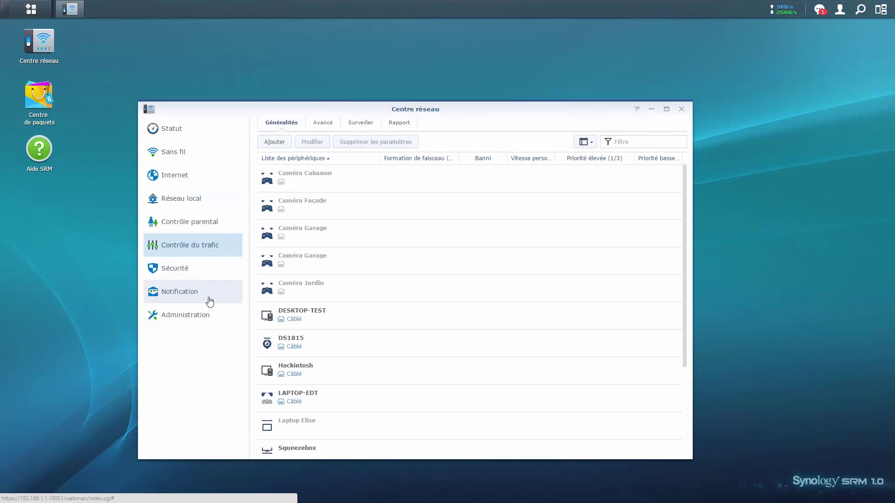
click(402, 126)
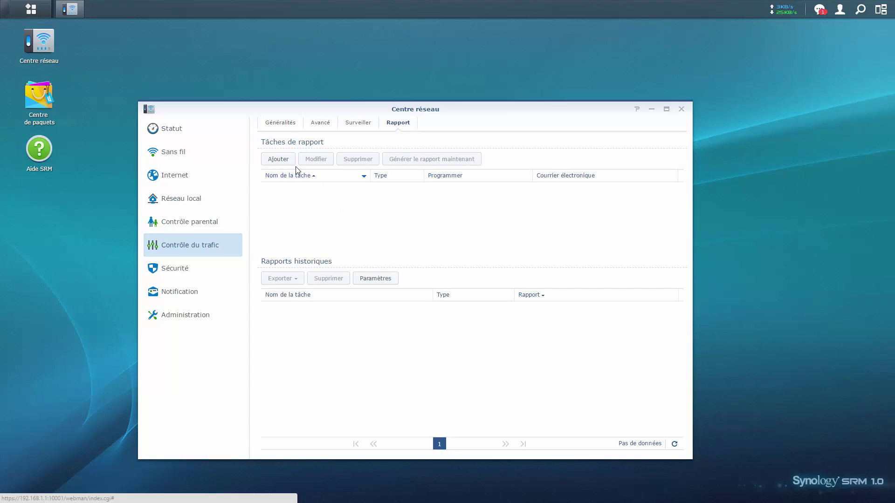
click(285, 162)
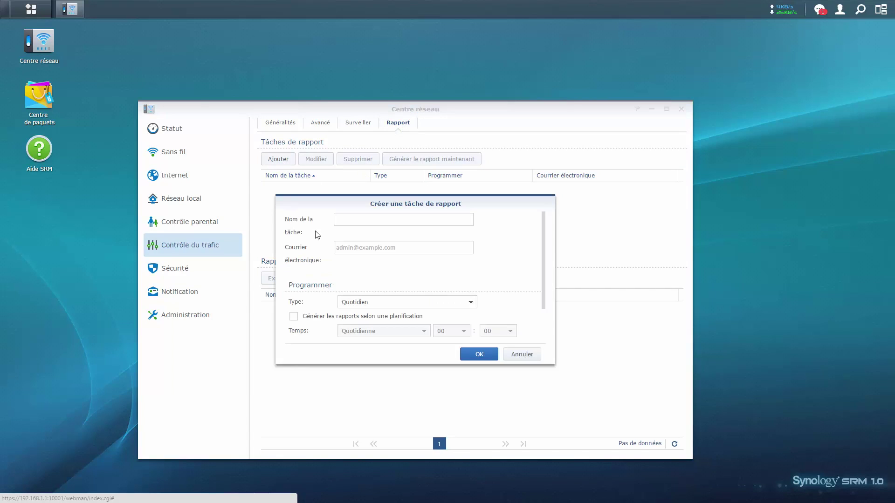
Name the new report task 'Test' and keep its frequency daily.
click(354, 218)
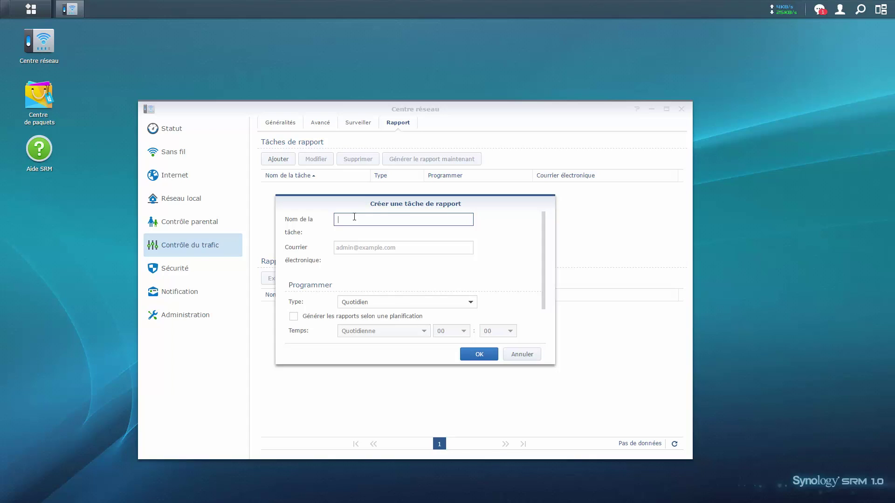
click(421, 306)
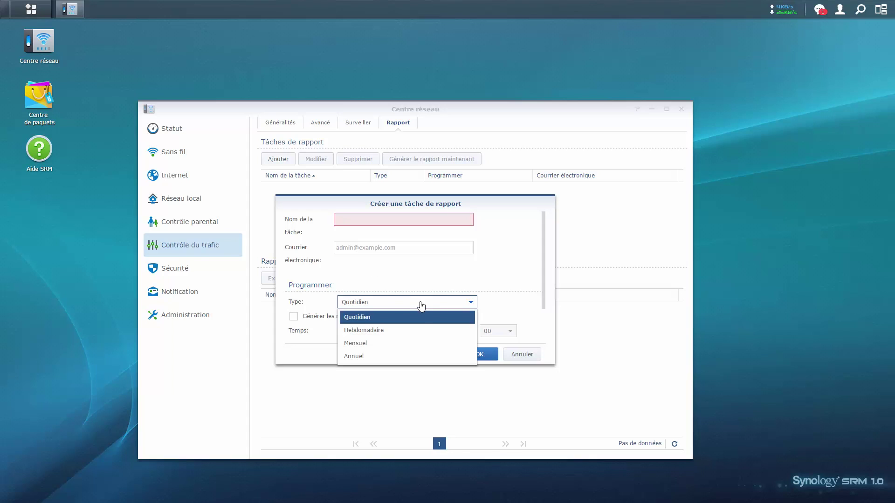
click(493, 272)
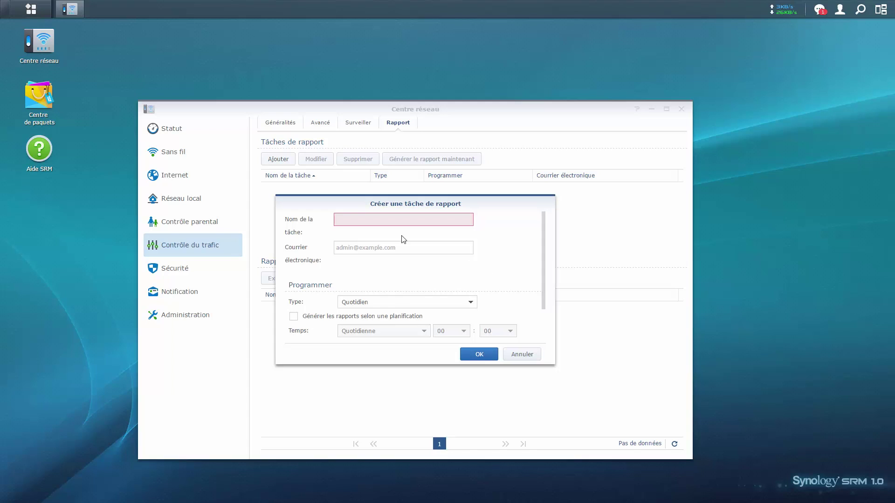
click(394, 222)
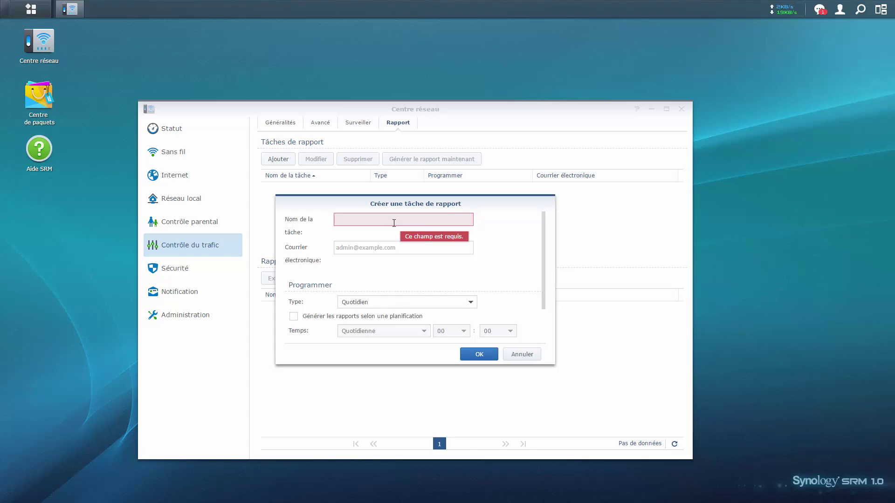
text(Test)
key(Tab)
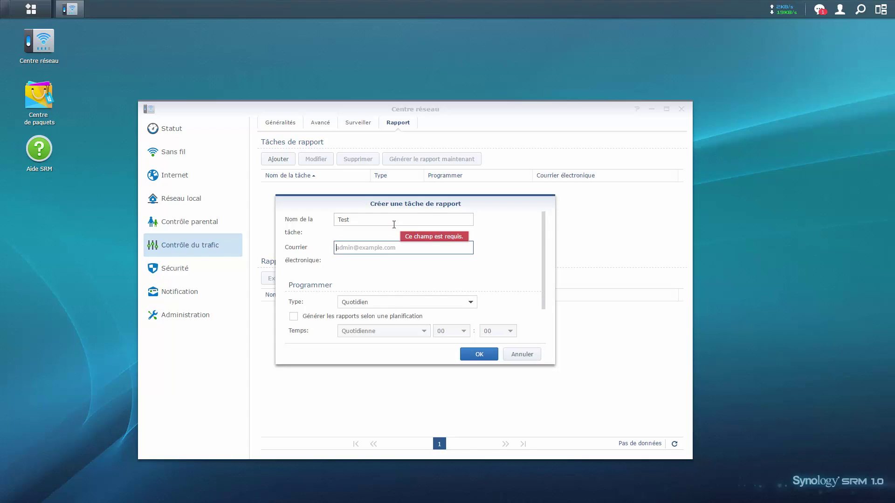
Enable scheduled generation at 22:50 and enter the recipient's e-mail address.
click(327, 319)
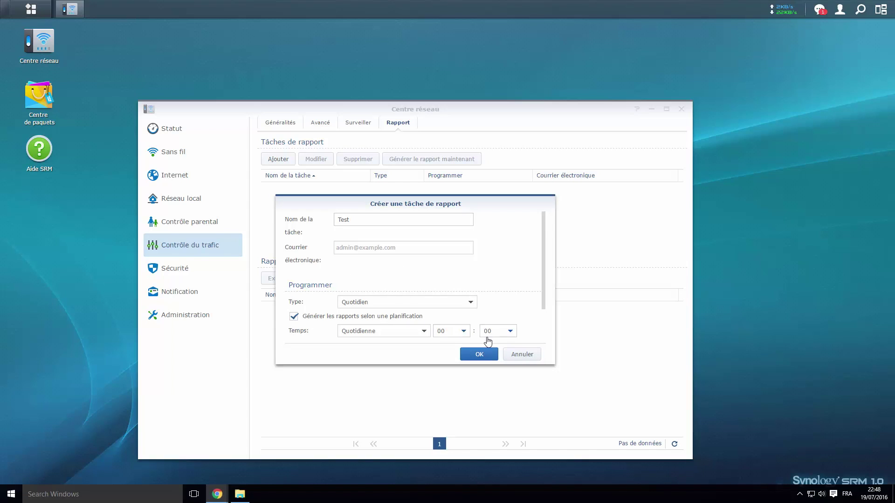
click(460, 332)
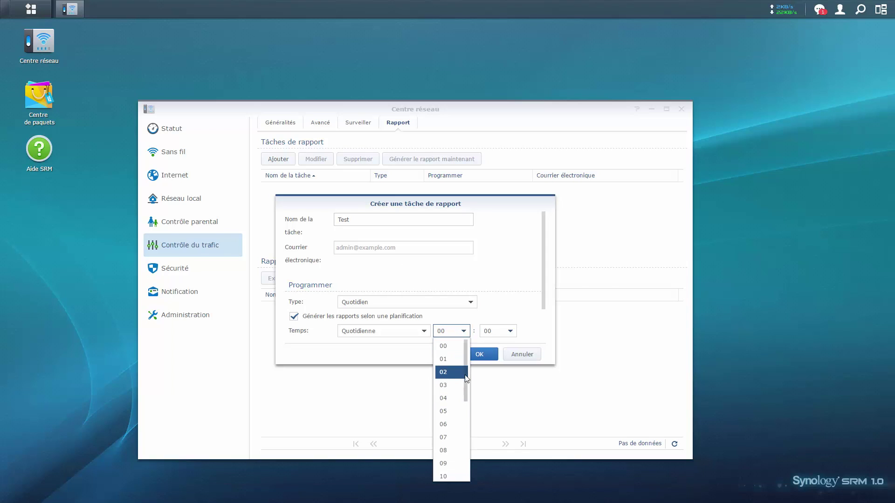
scroll(461, 407, down, 4)
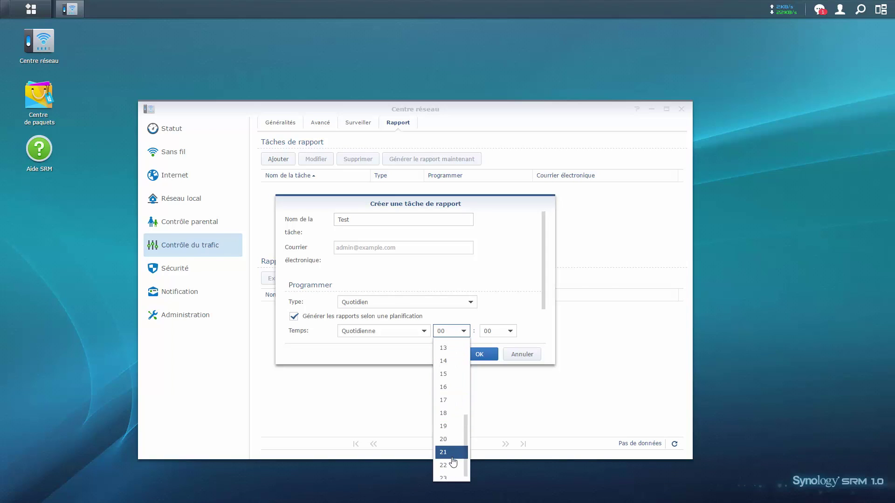
click(452, 450)
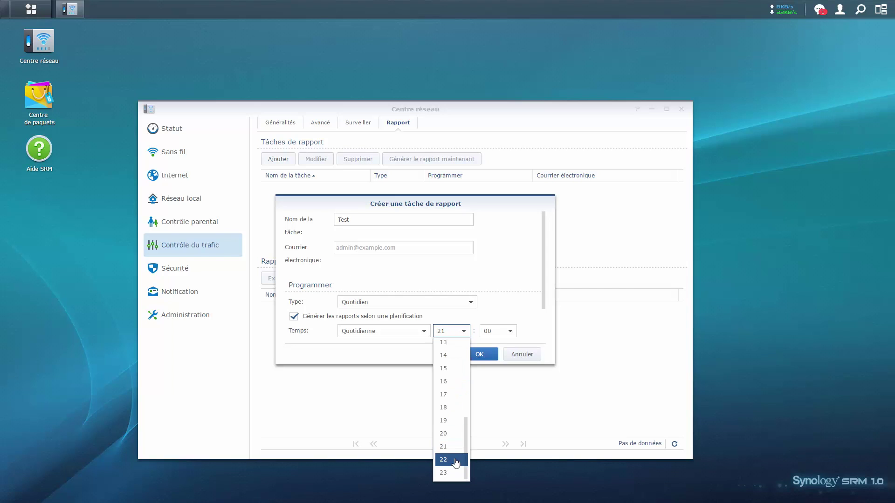
click(453, 460)
click(504, 334)
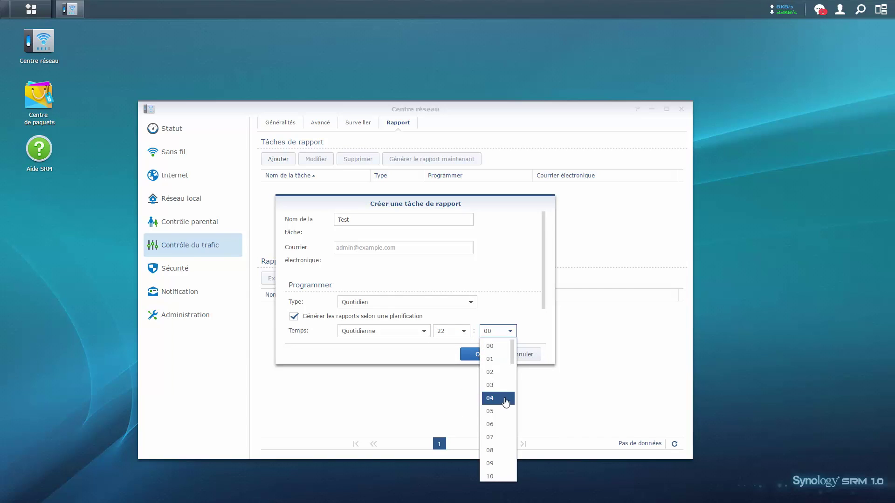
scroll(505, 424, down, 5)
scroll(504, 431, down, 7)
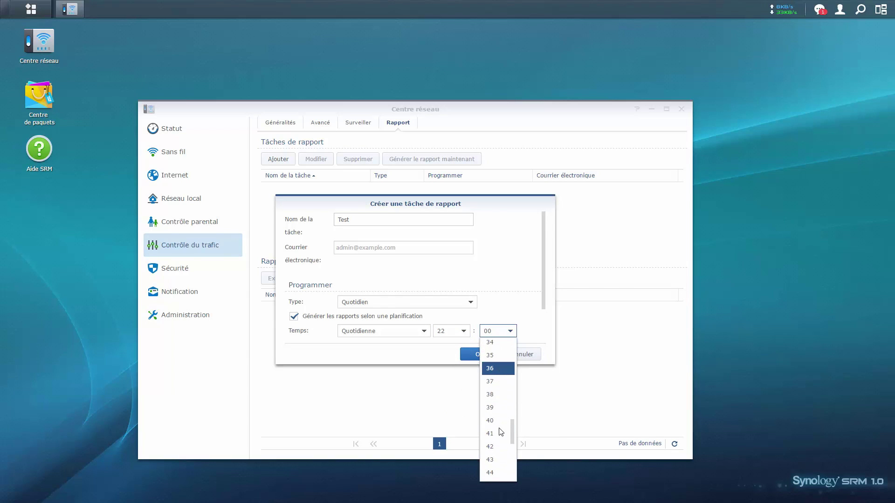
click(493, 467)
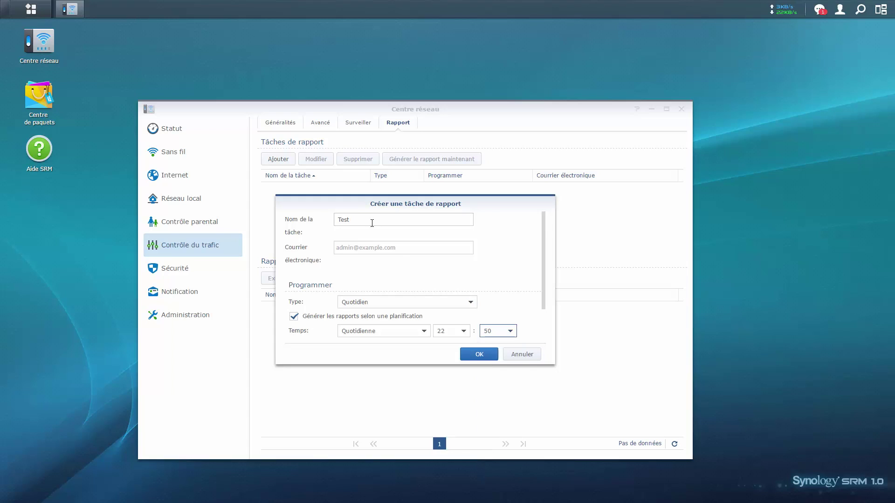
click(361, 249)
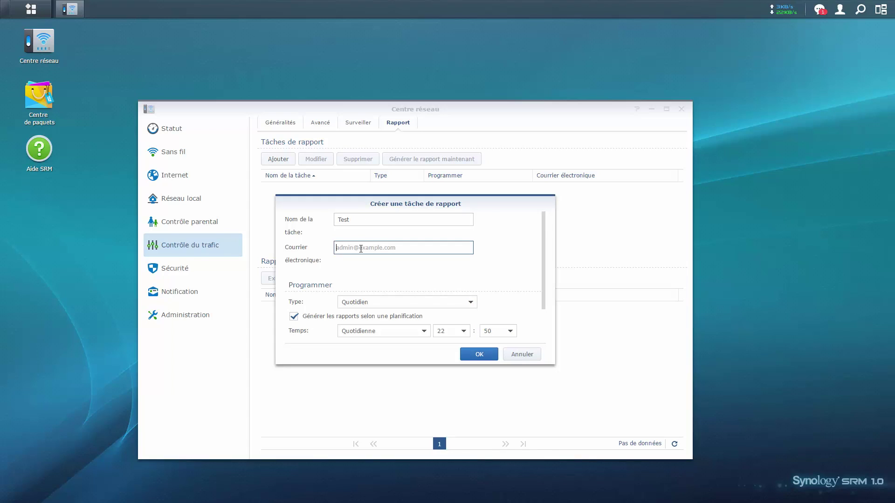
Save the Test task, answer Non to e-mail notifications, and select the Test row.
click(476, 355)
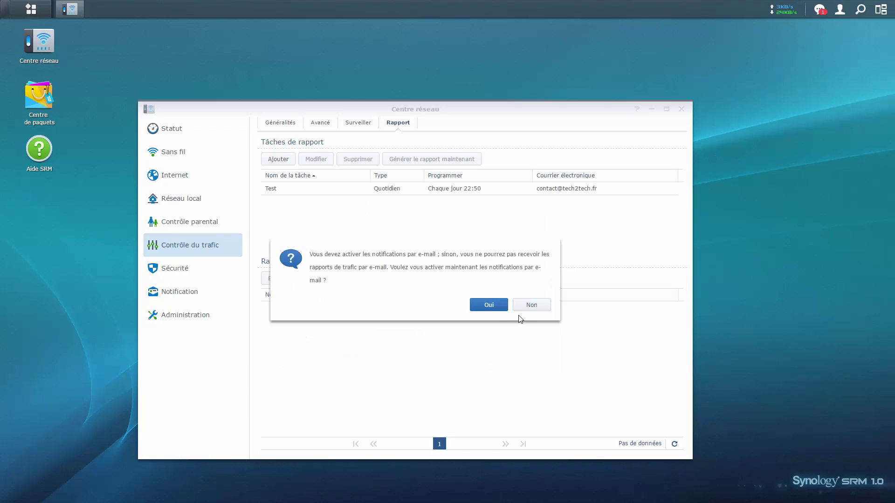
click(525, 305)
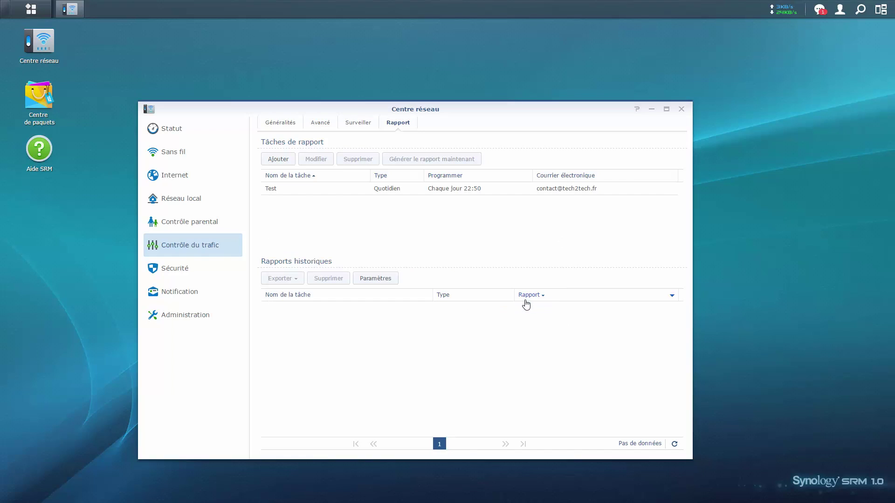
click(400, 188)
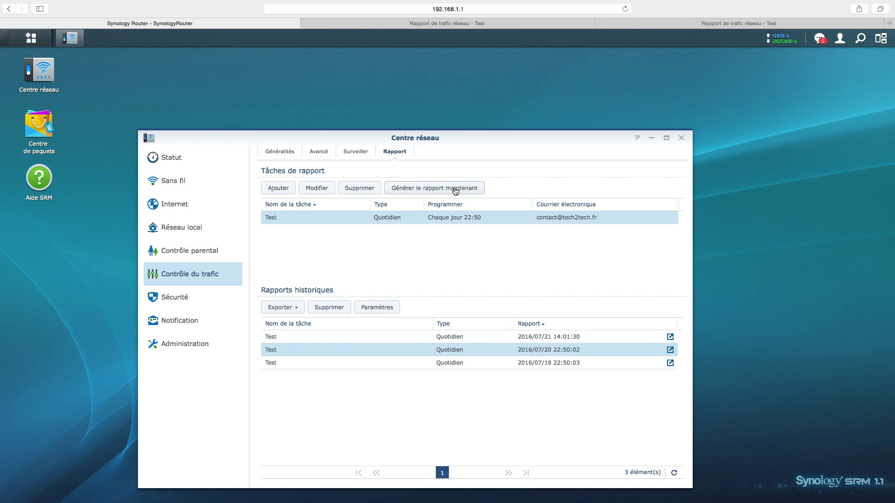
Check the 2016/07/19, 07/20 and 07/21 reports, then open 2016/07/20 in a new tab.
click(561, 365)
click(565, 353)
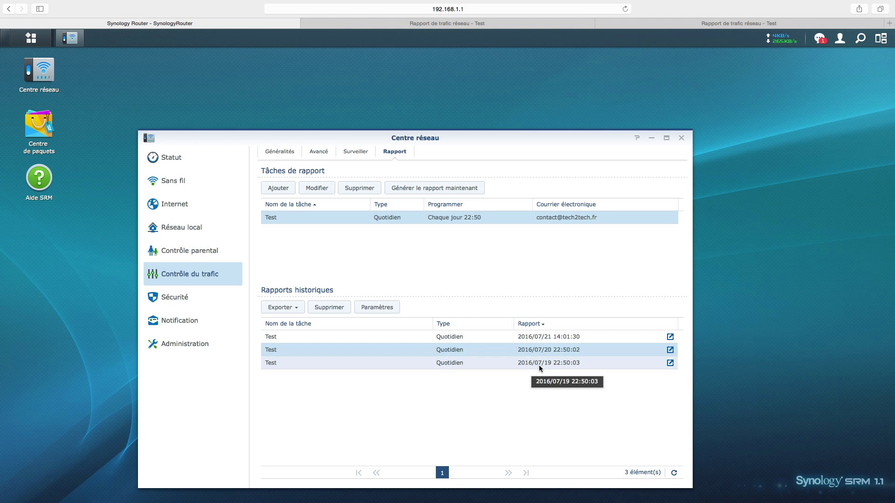
click(559, 341)
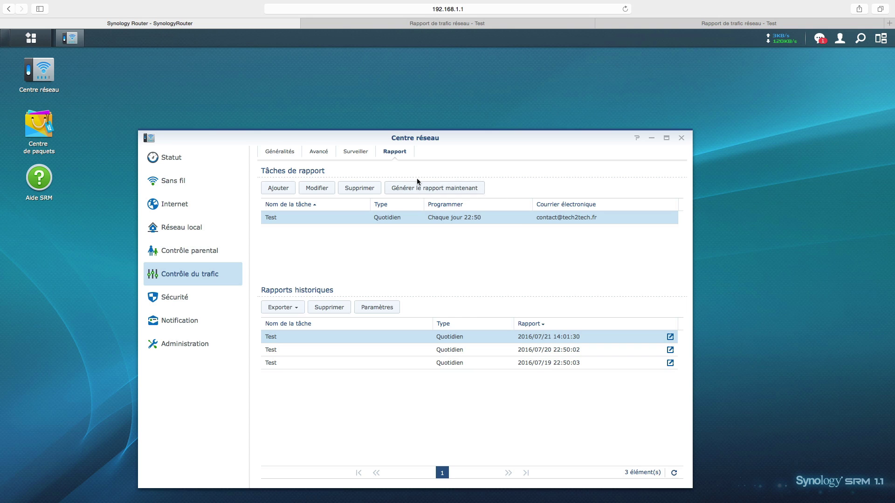
click(566, 349)
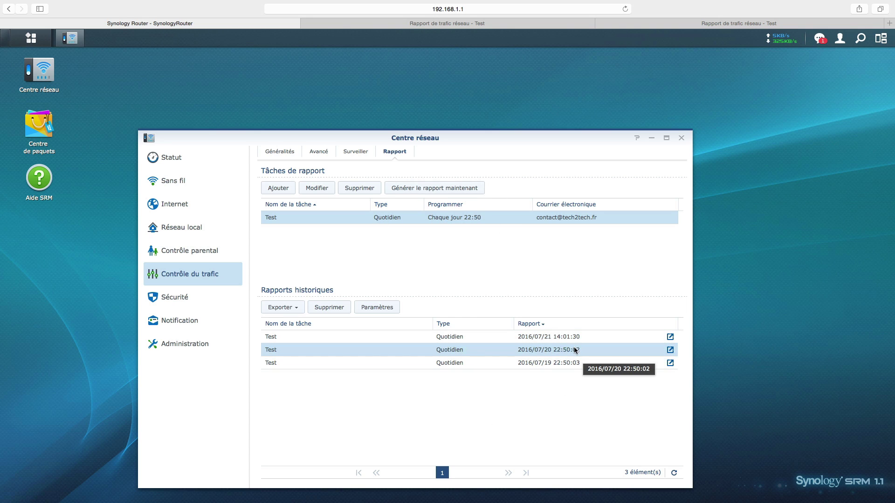
click(670, 350)
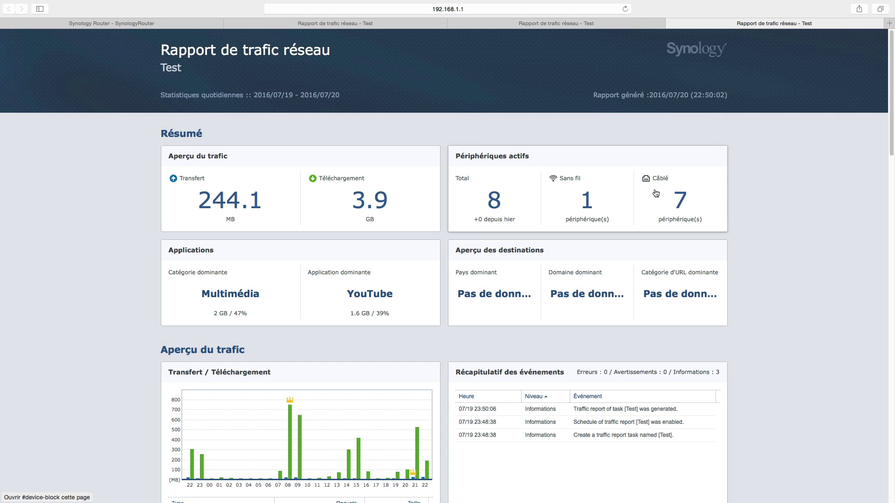
Scroll the report from Résumé and Aperçu du trafic down to the top five Périphériques.
scroll(355, 343, down, 1)
scroll(348, 344, down, 6)
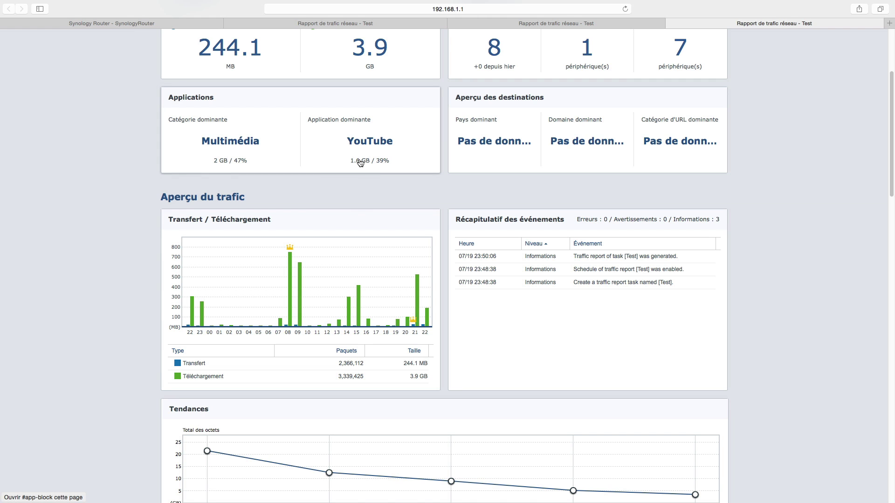
scroll(361, 162, down, 6)
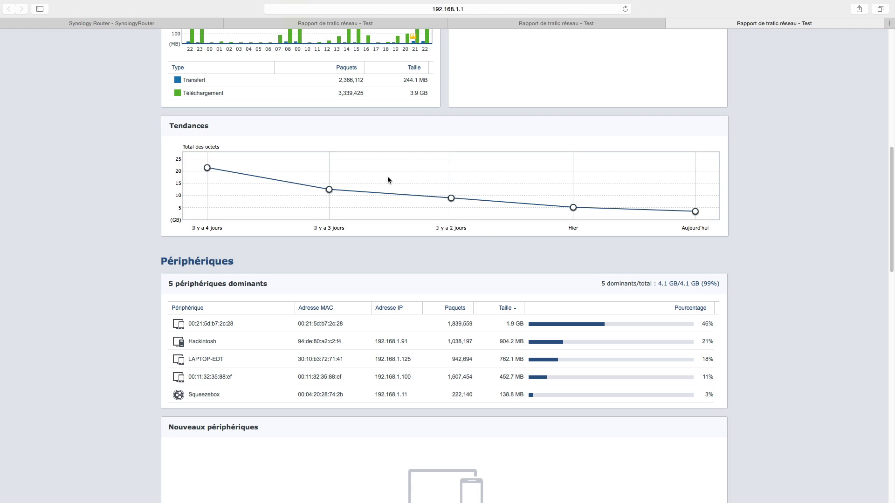
scroll(388, 180, down, 8)
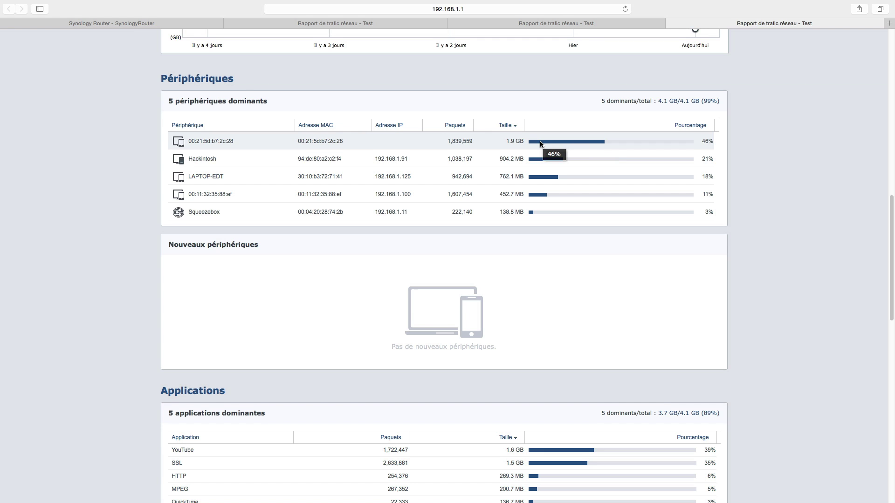
Scroll up and down through the whole Rapport de trafic réseau page to review every section.
scroll(540, 142, down, 5)
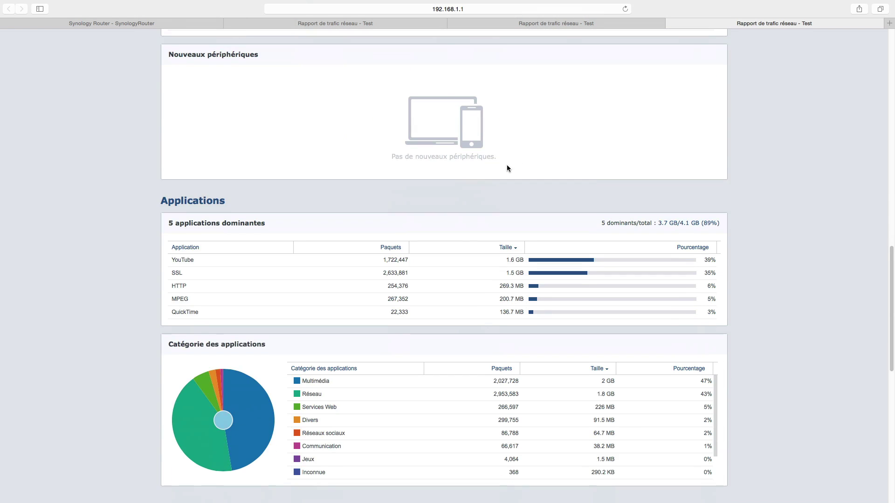
scroll(372, 251, up, 2)
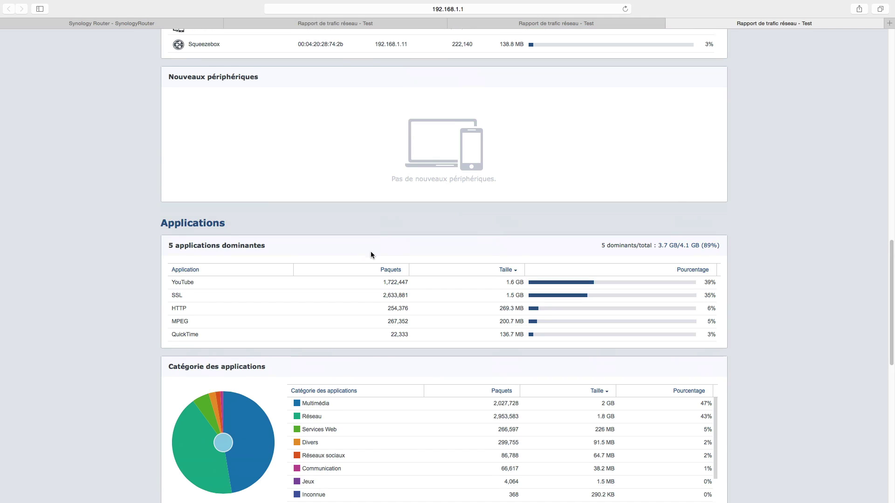
scroll(419, 219, down, 1)
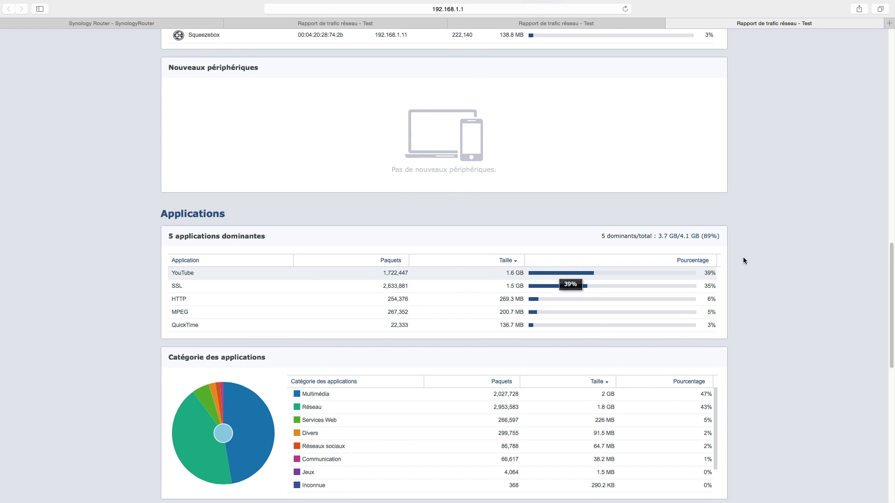
scroll(471, 283, down, 6)
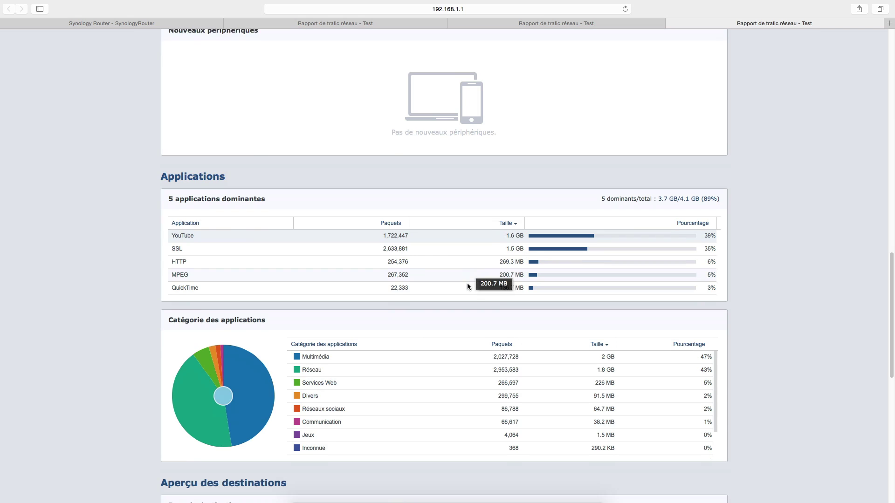
scroll(339, 361, down, 3)
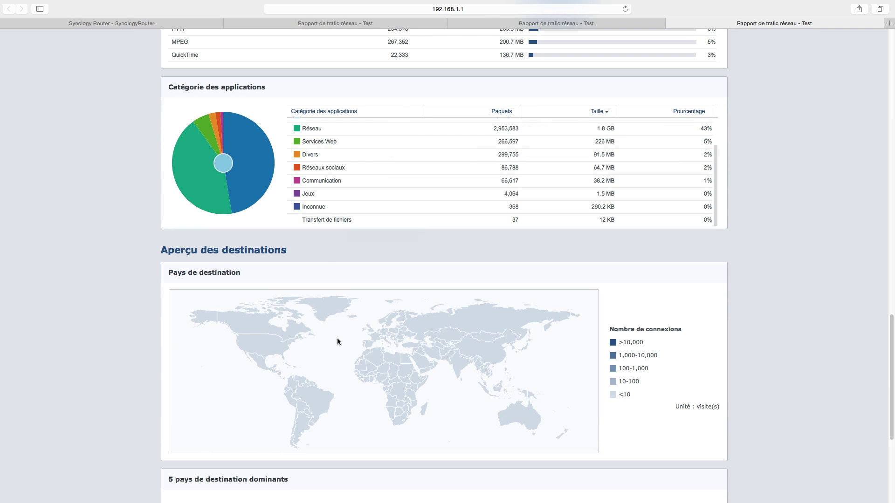
scroll(337, 340, up, 12)
scroll(294, 270, down, 10)
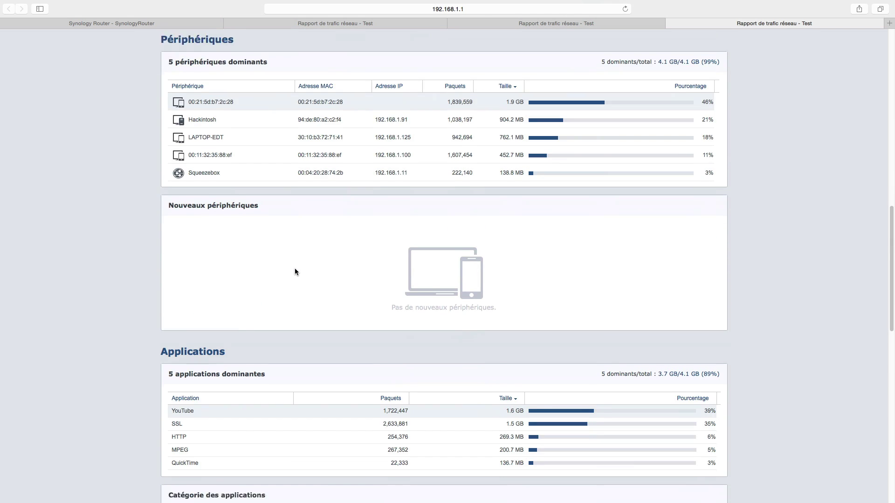
scroll(295, 269, down, 3)
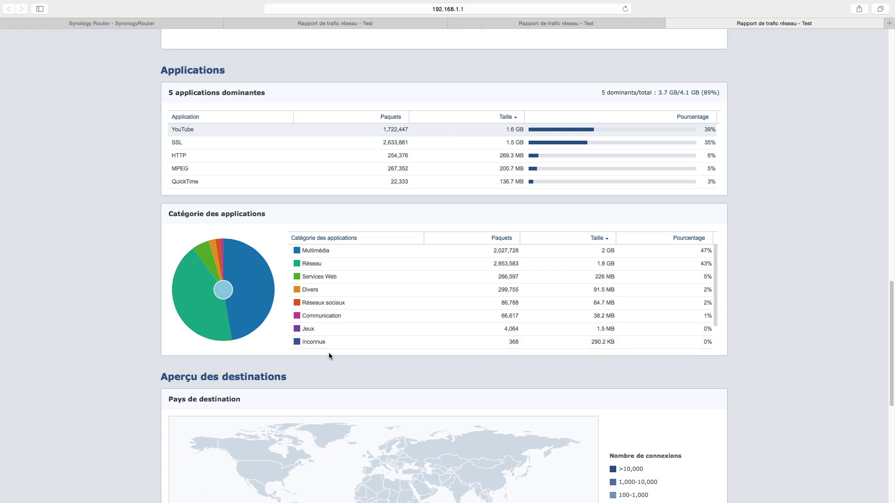
scroll(336, 332, down, 5)
scroll(337, 331, down, 5)
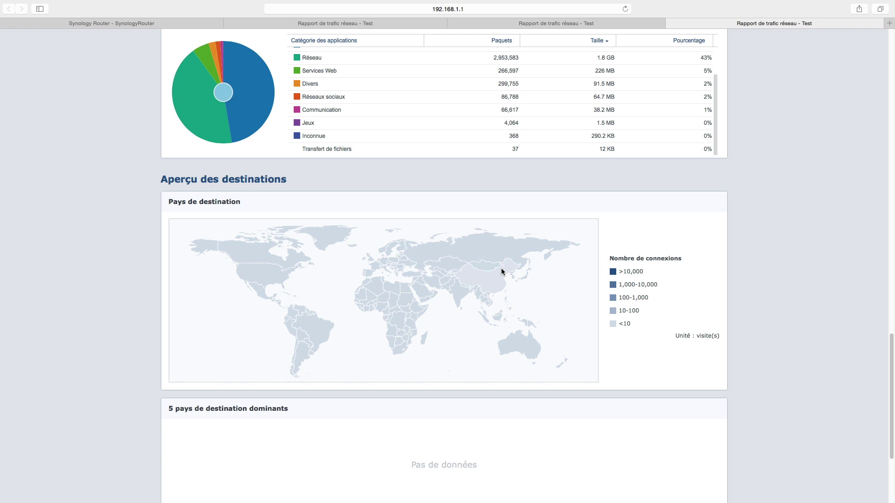
scroll(325, 285, down, 5)
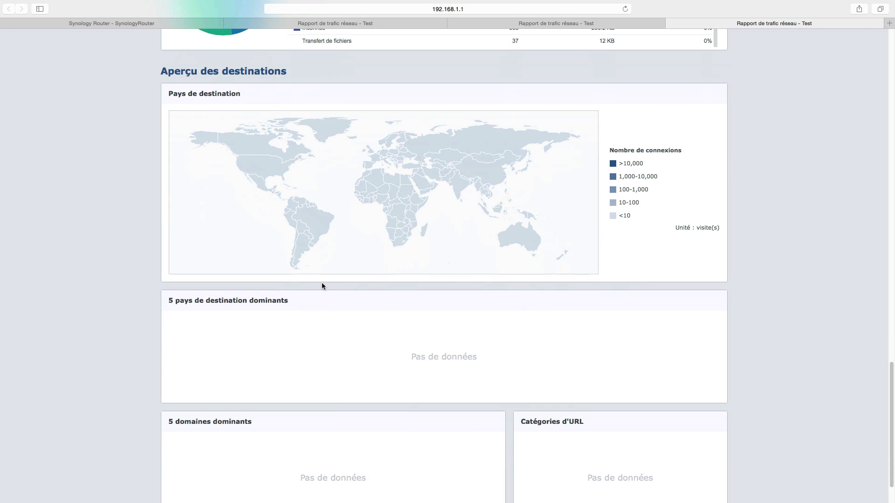
scroll(321, 283, down, 1)
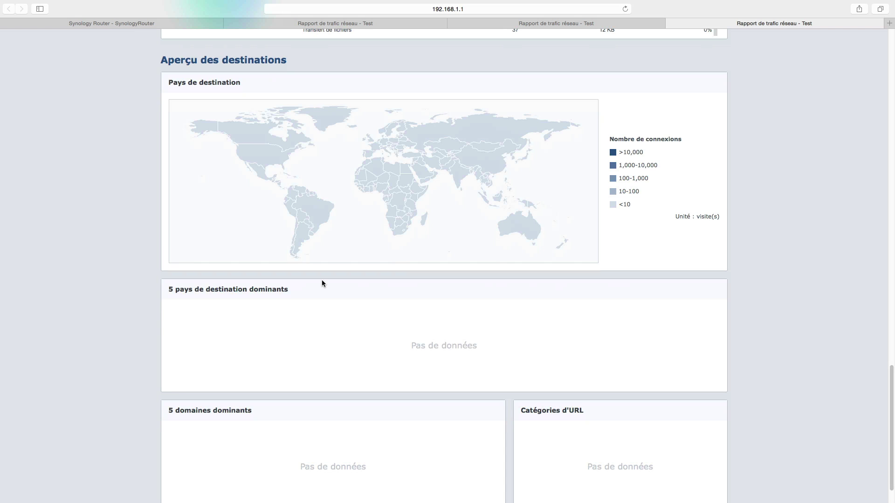
scroll(321, 283, down, 3)
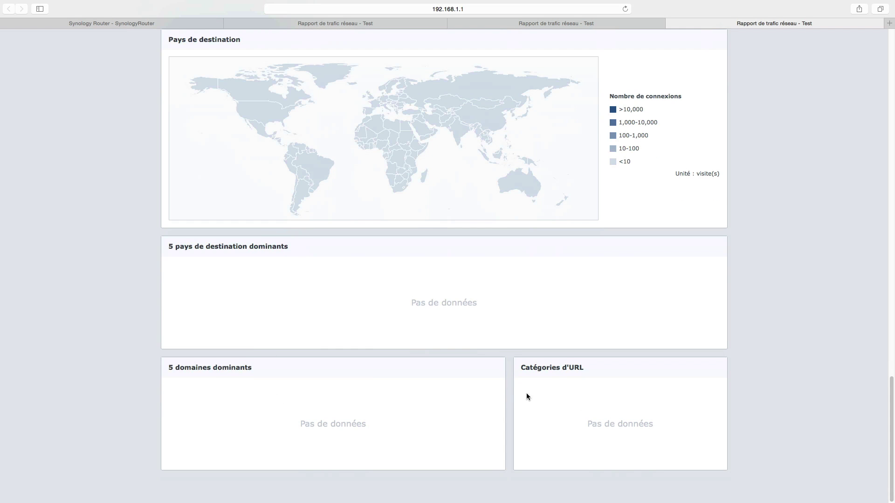
scroll(534, 395, up, 20)
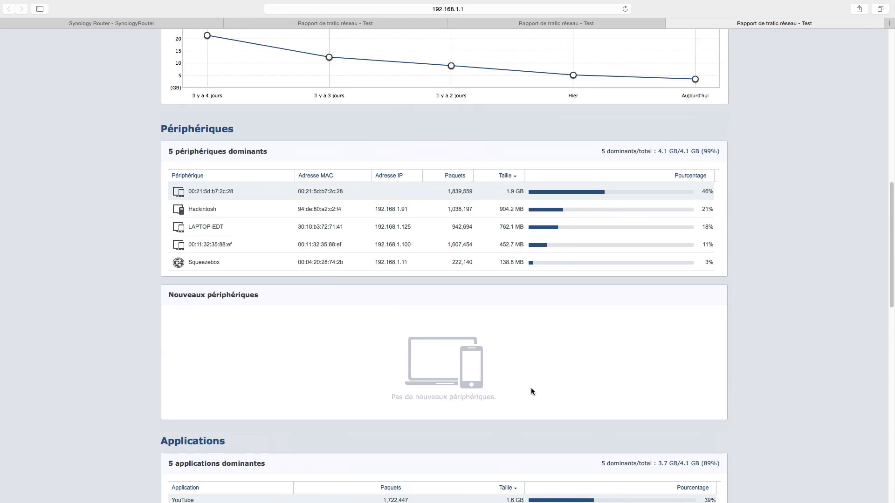
scroll(532, 391, up, 8)
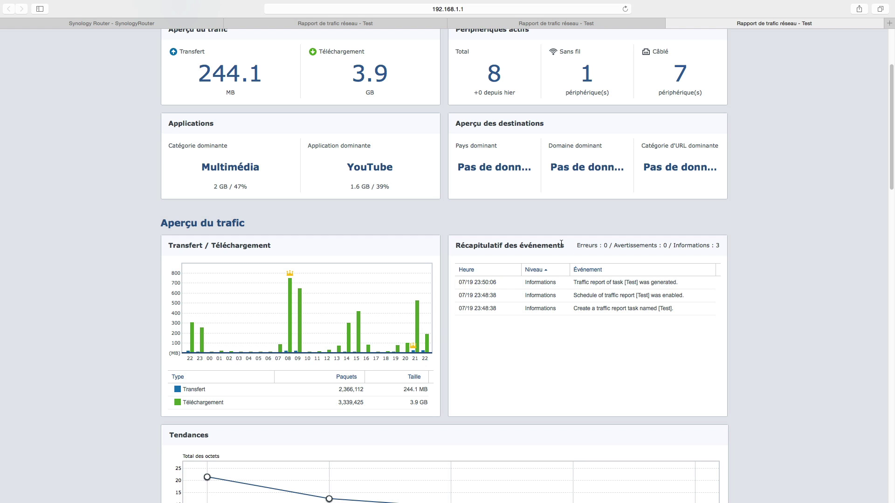
scroll(694, 331, up, 5)
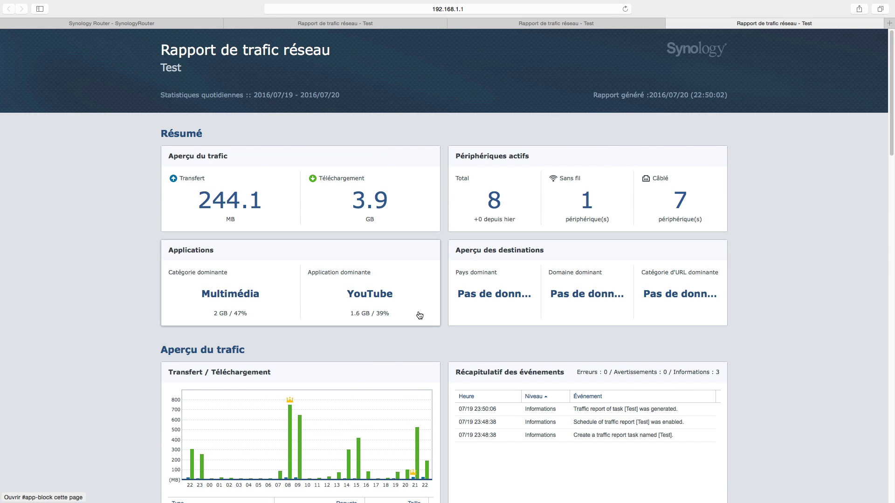
scroll(164, 236, down, 6)
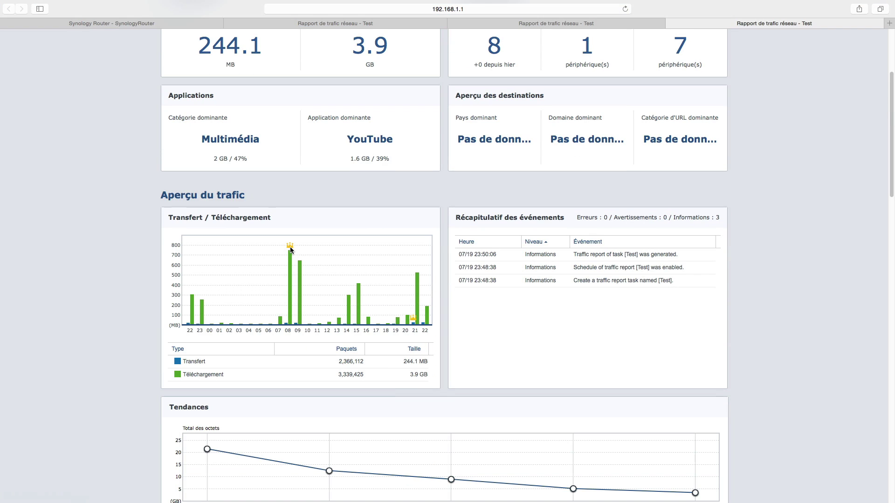
mouse_move(288, 293)
scroll(219, 238, down, 5)
scroll(214, 226, down, 7)
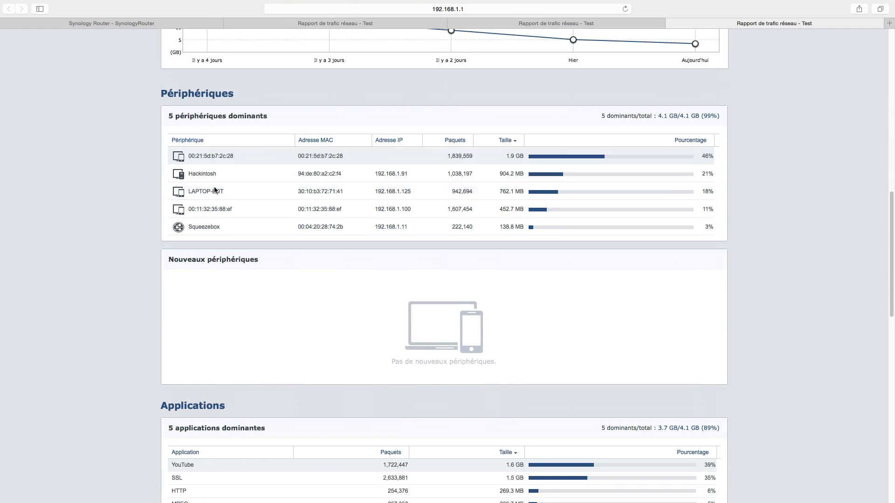
scroll(195, 181, up, 15)
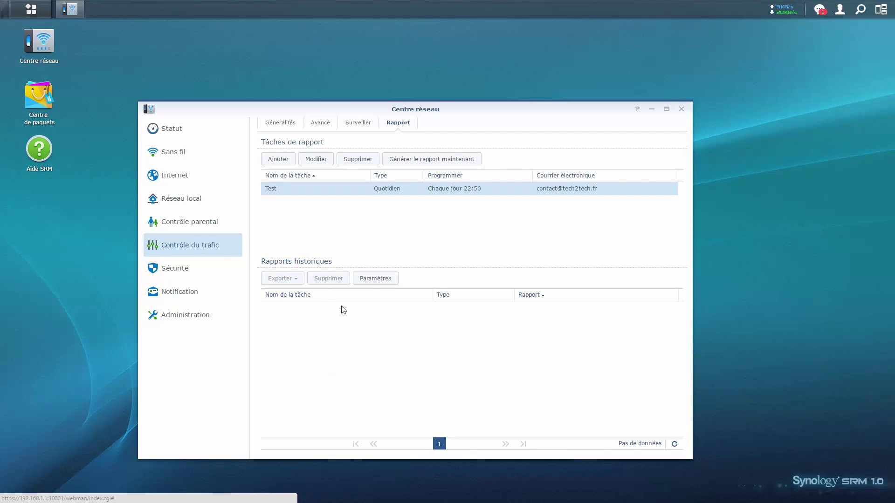
Open the report storage Paramètres and cancel without changes.
click(370, 280)
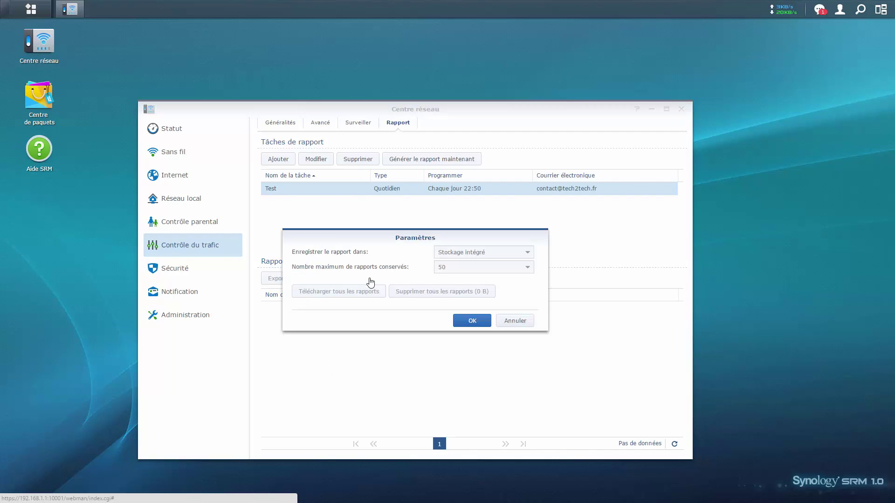
click(508, 322)
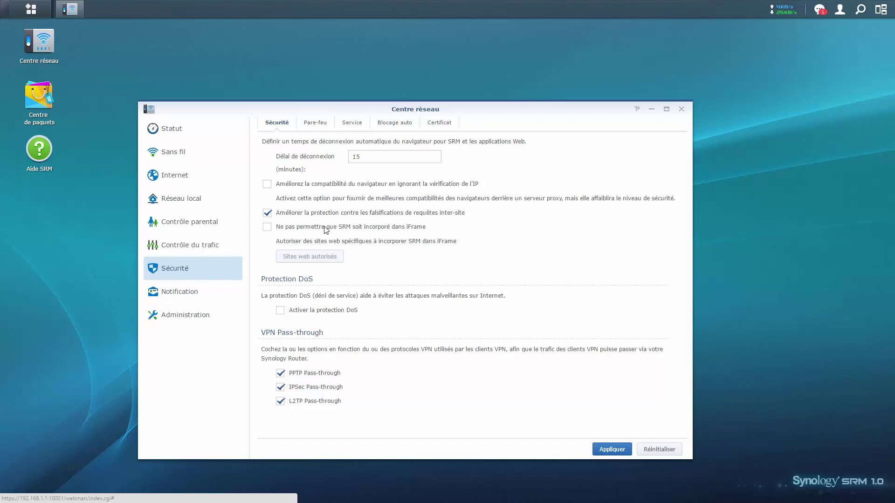
Browse the Blocage auto, Service and Pare-feu tabs, then return to Sécurité.
click(381, 125)
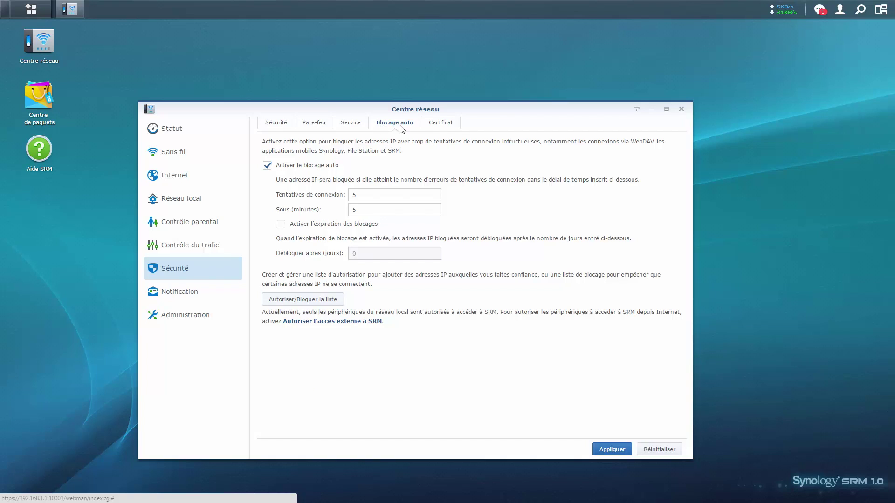
click(352, 126)
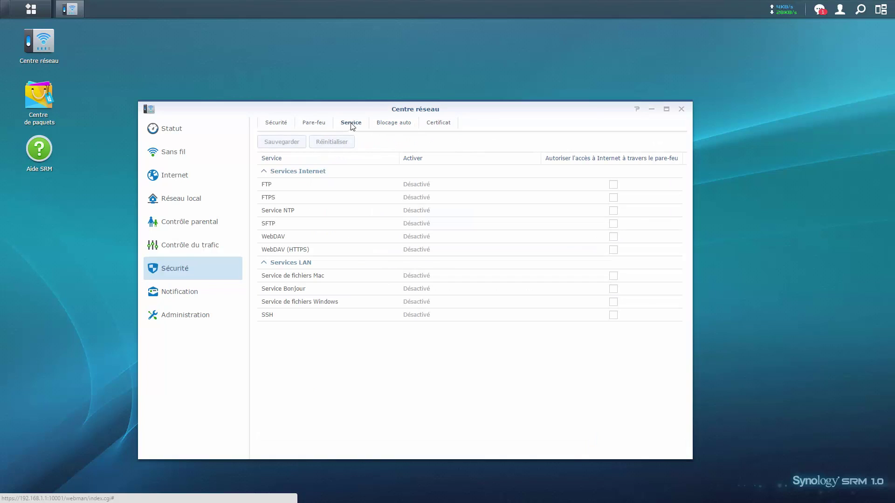
click(325, 124)
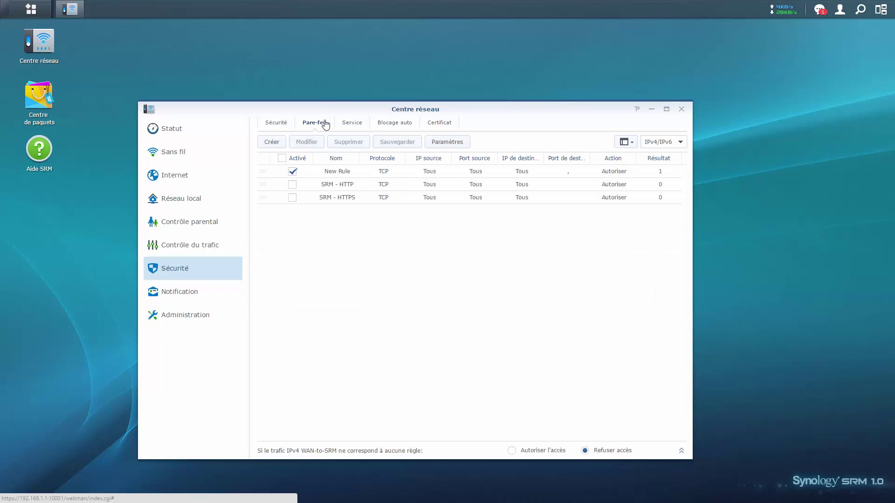
click(280, 125)
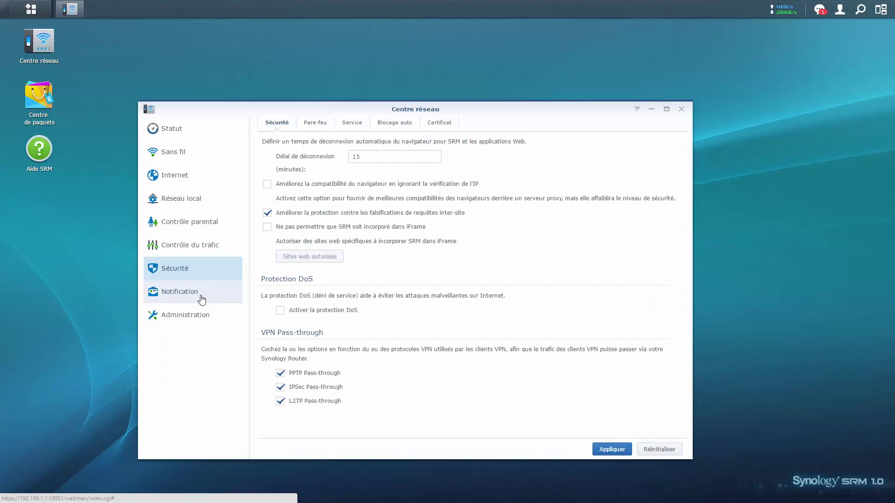
Visit Administration and Sans fil, then move to Internet, confirming Oui to leave.
click(200, 315)
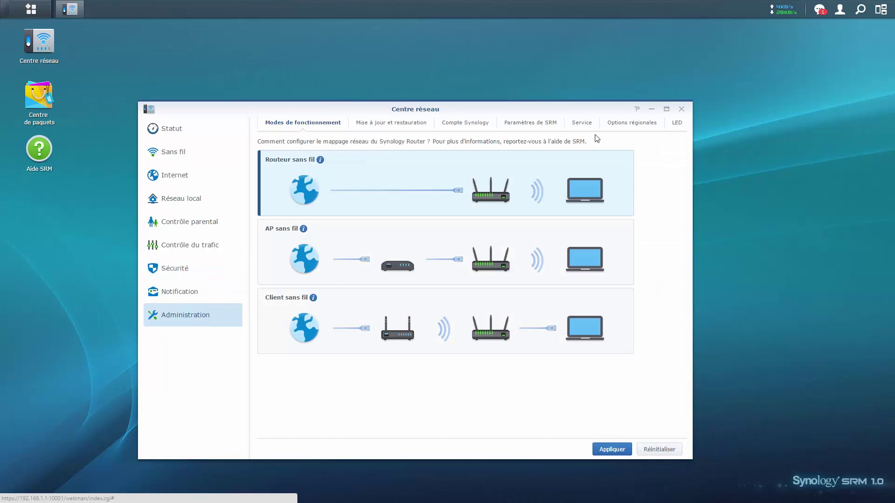
click(172, 155)
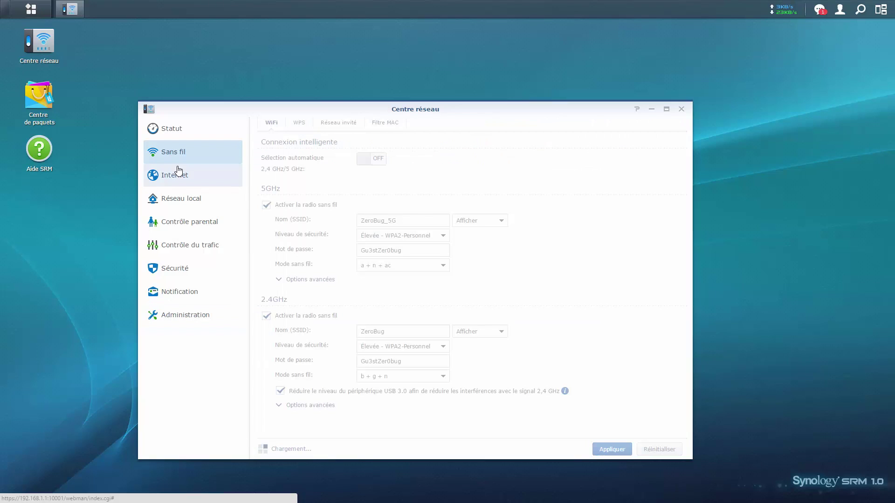
click(186, 174)
click(484, 297)
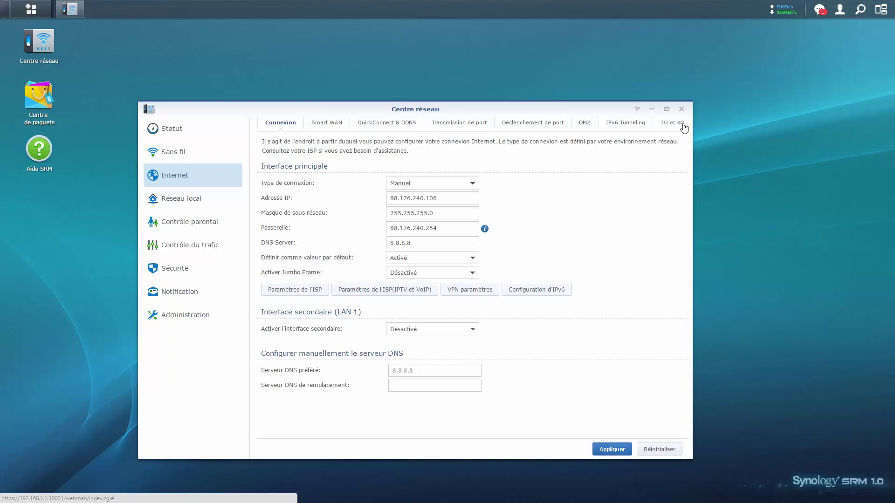
Go from Contrôle du trafic to Contrôle parental and show its Filtre Web options.
click(222, 257)
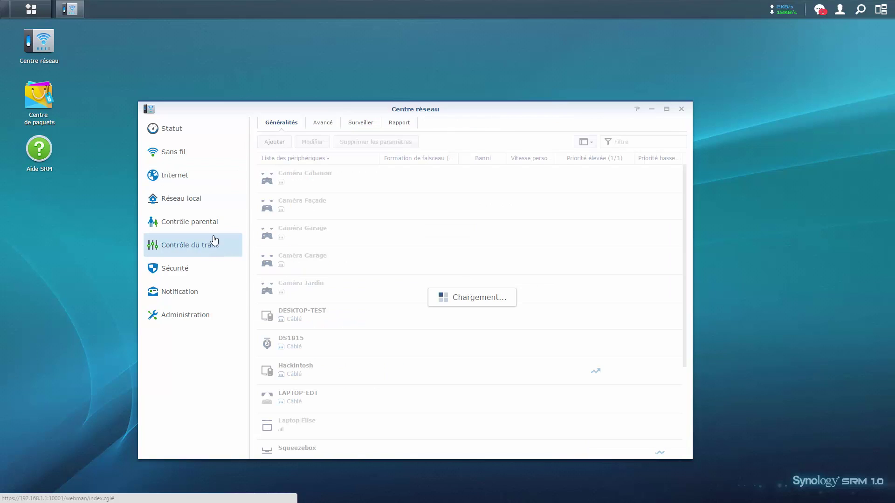
click(210, 222)
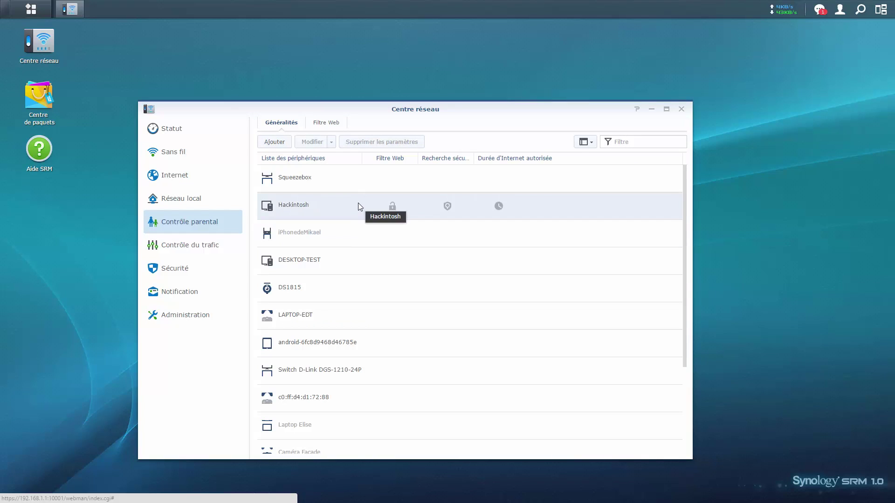
scroll(358, 203, down, 3)
scroll(359, 208, up, 3)
click(329, 123)
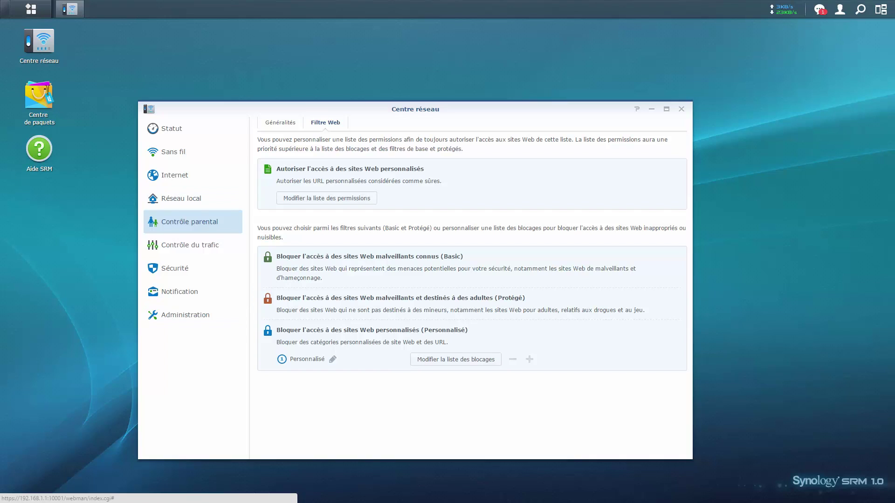
Open the Statut overview and scroll through the Liste des périphériques.
click(186, 205)
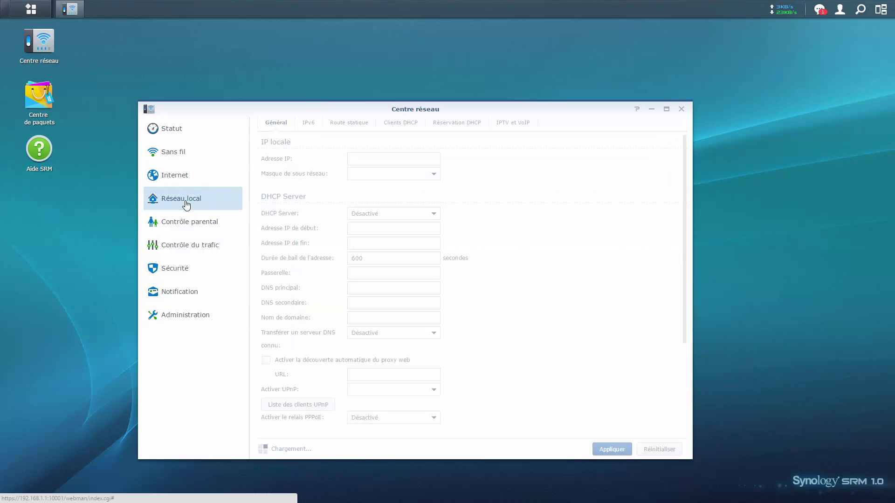
click(191, 135)
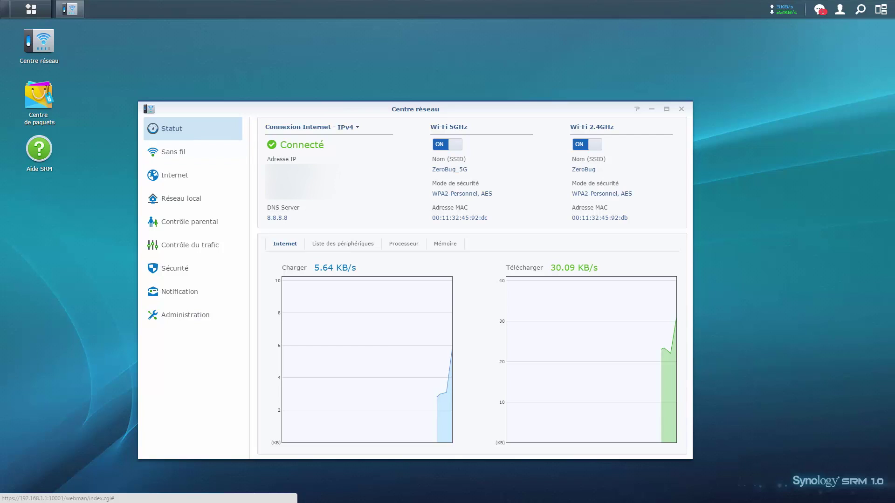
click(330, 245)
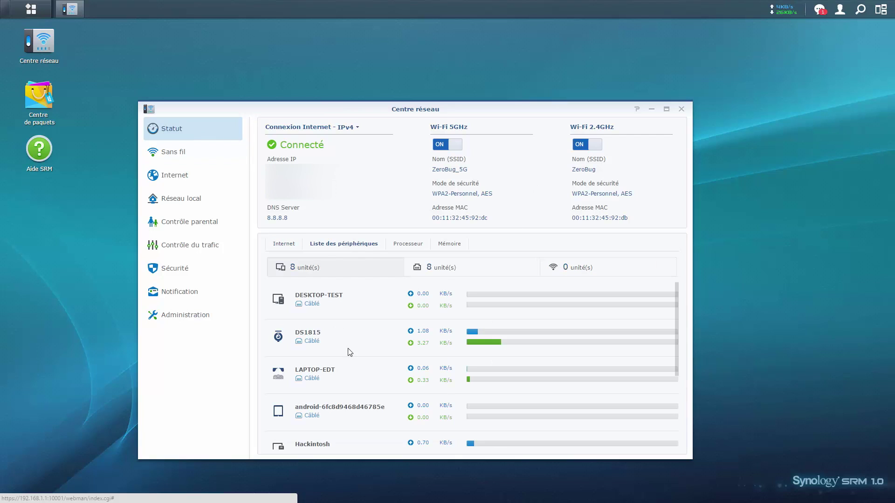
scroll(351, 347, down, 3)
scroll(351, 340, up, 2)
scroll(352, 340, down, 2)
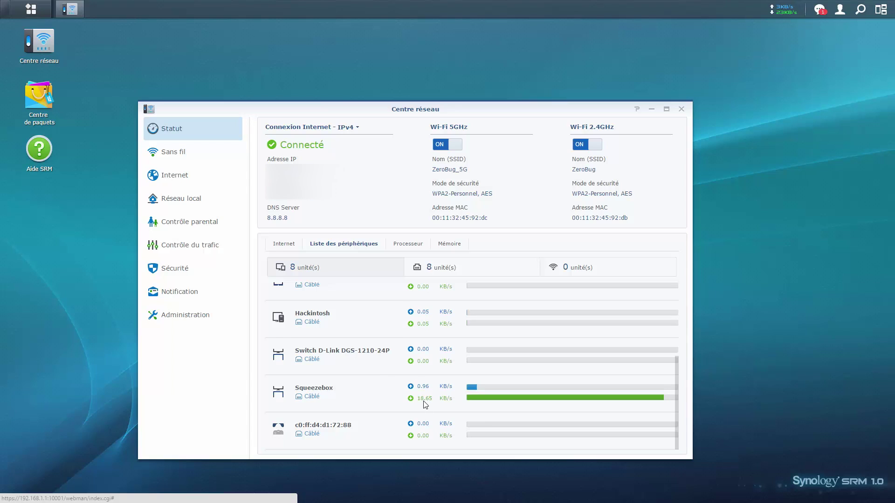
scroll(425, 404, up, 3)
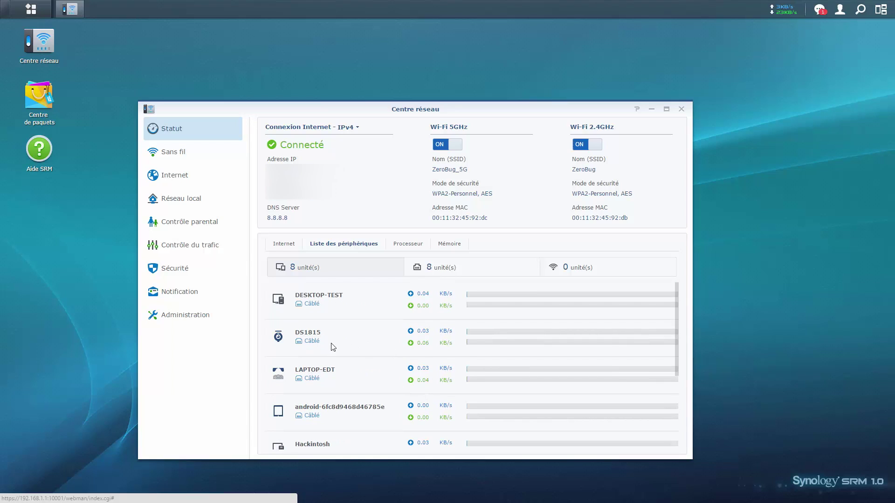
Show the Processeur and Mémoire usage charts, then open the Sans fil settings.
click(405, 244)
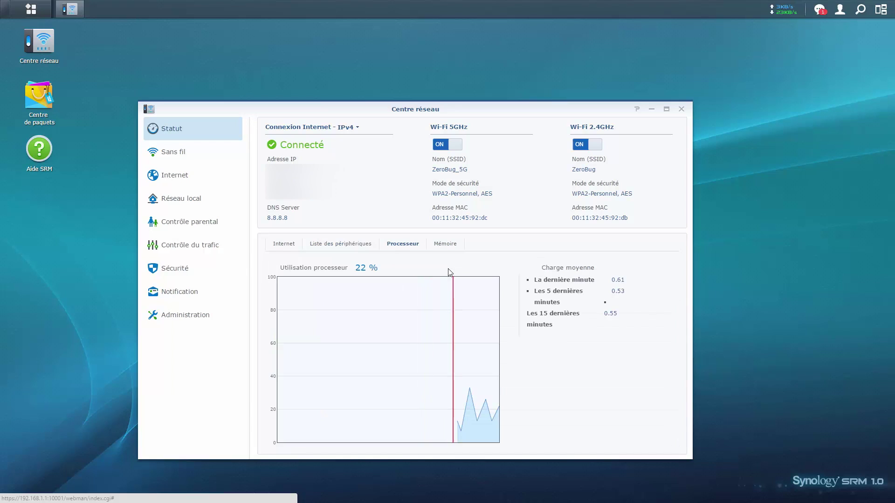
click(444, 244)
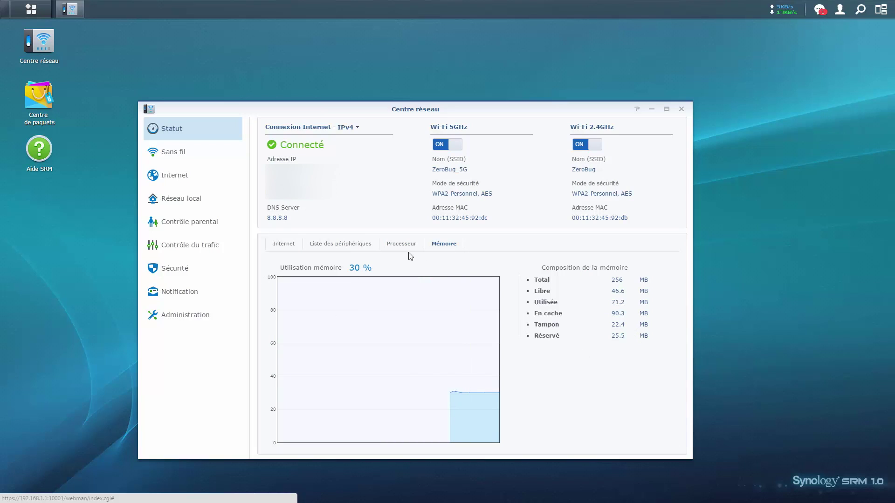
click(206, 154)
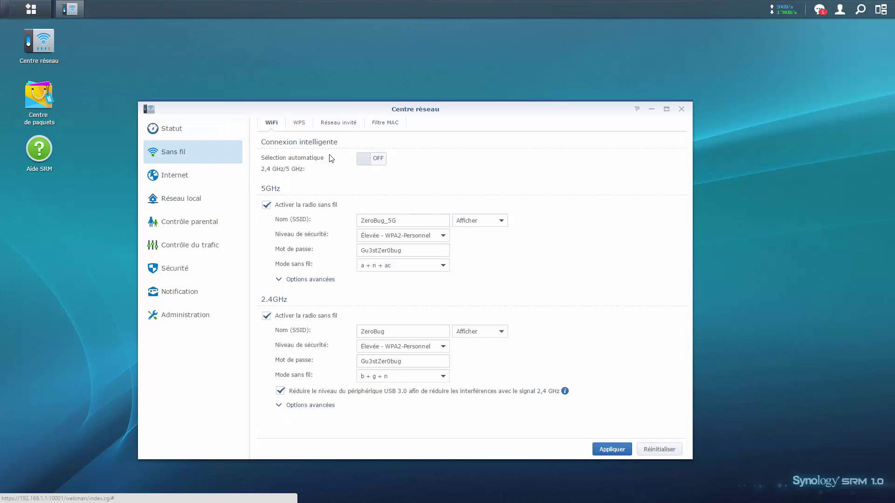
Turn on Sélection automatique, then browse the WPS and Réseau invité settings, including the 2.4GHz guest password.
click(371, 159)
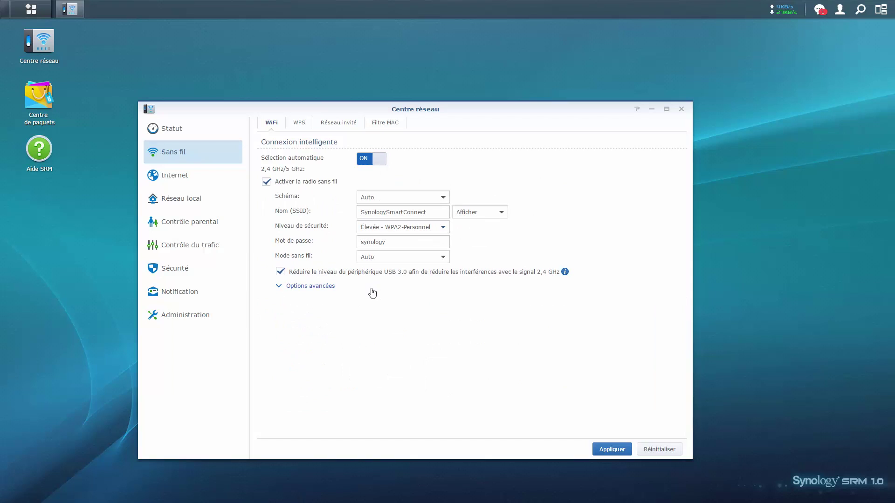
click(298, 123)
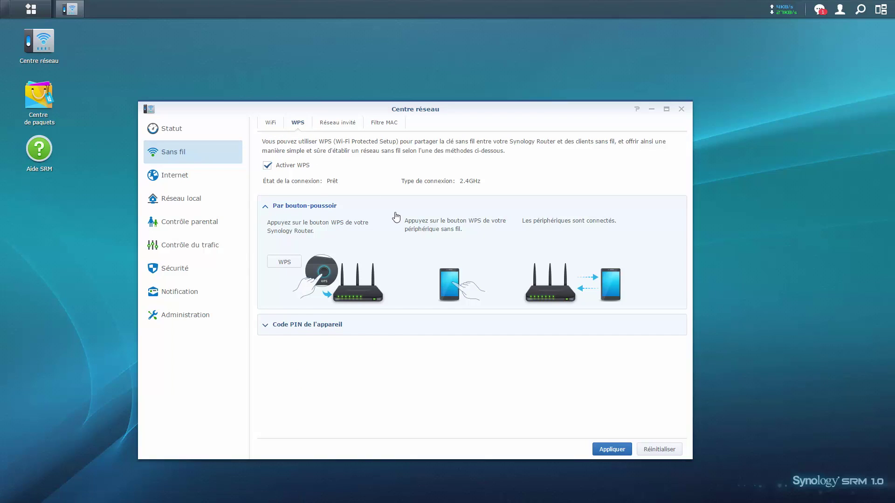
click(348, 123)
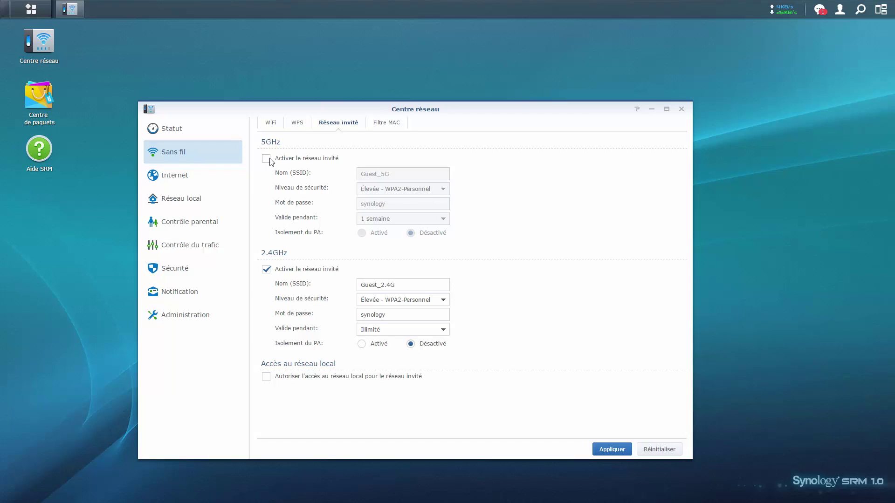
click(274, 126)
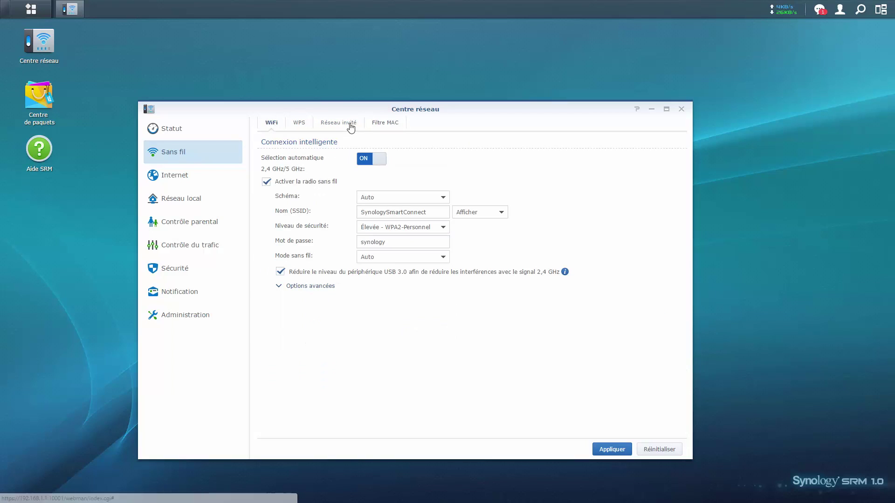
click(349, 124)
click(272, 124)
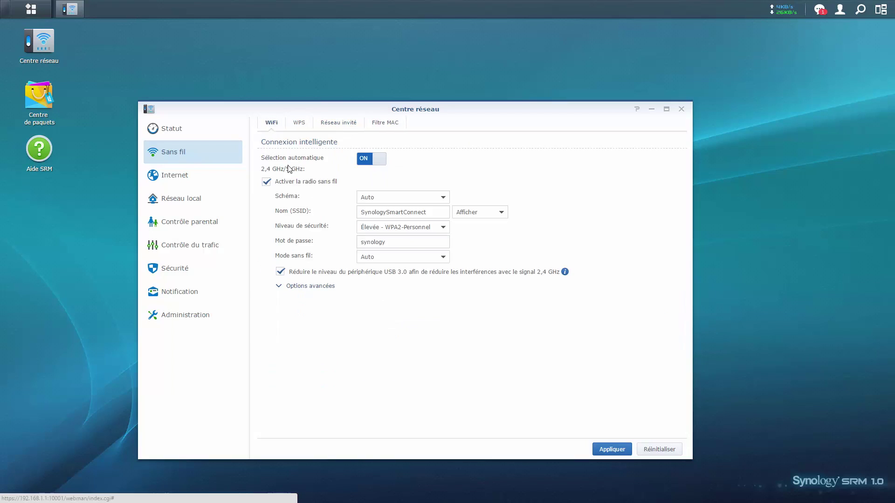
click(353, 132)
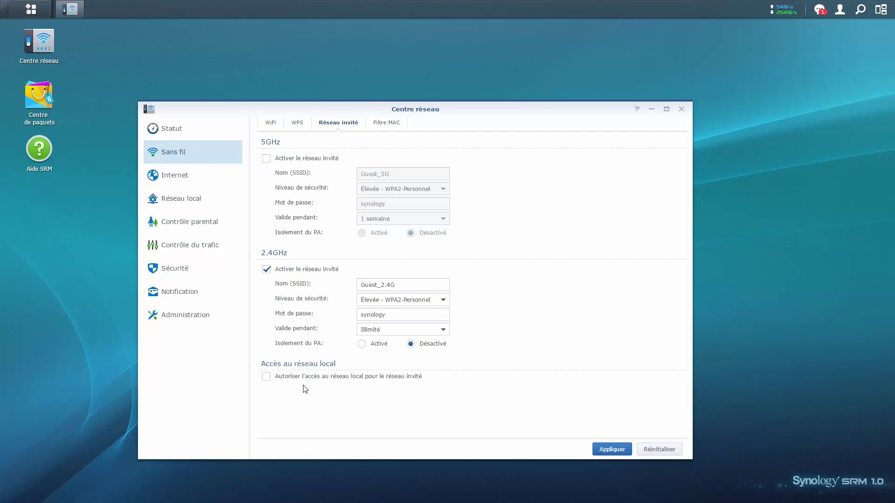
drag(392, 315, 340, 322)
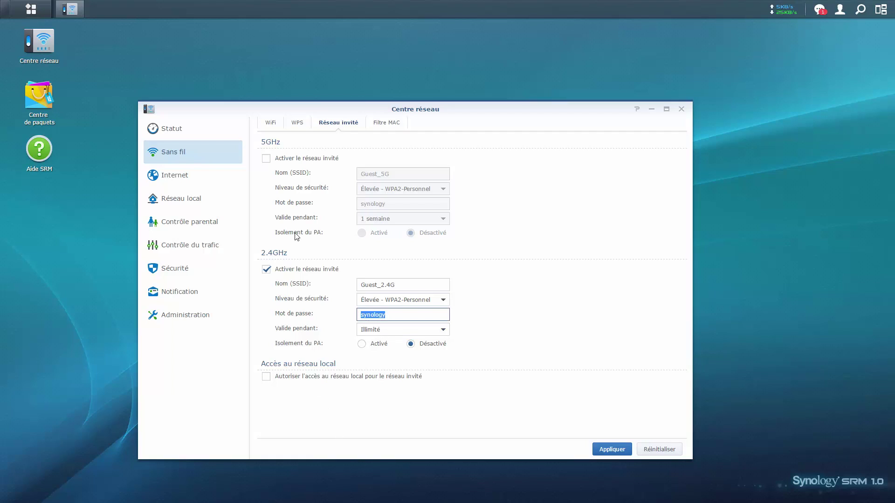
View the Filtre MAC list, then go to Internet, discarding unsaved changes with Oui.
click(378, 127)
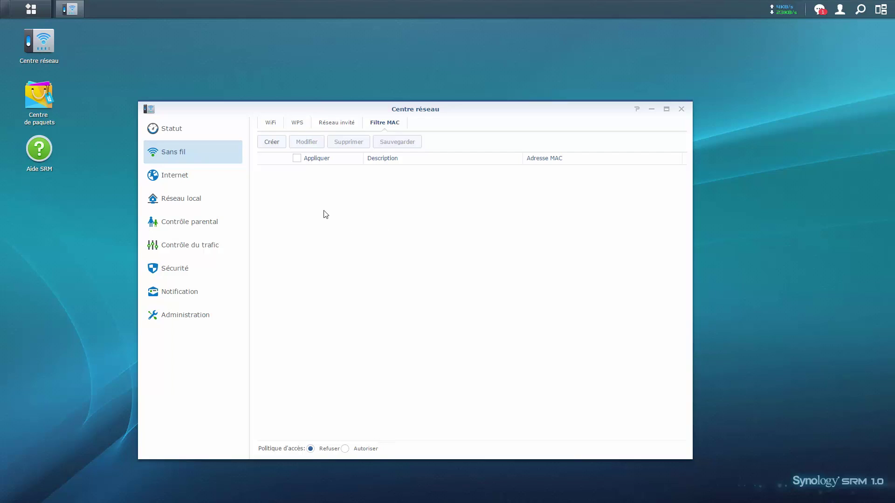
click(186, 173)
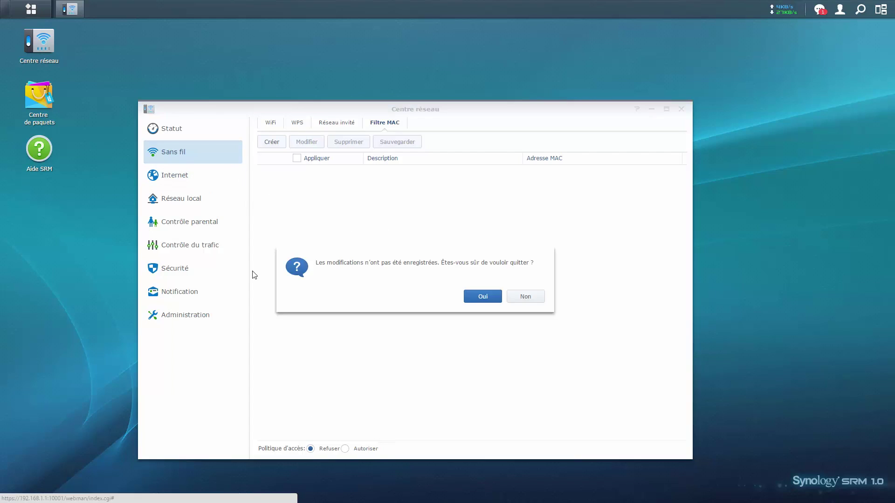
click(471, 301)
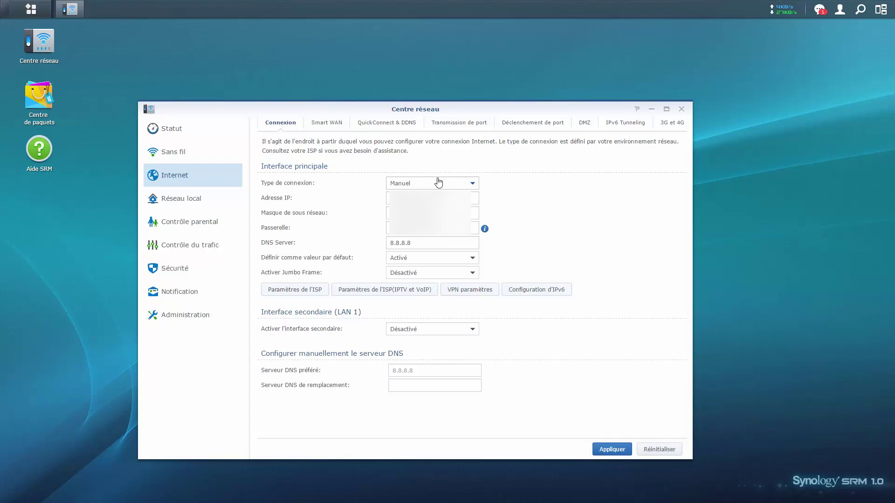
Check the Smart WAN and QuickConnect & DDNS settings, ending on the nine port-forwarding rules.
click(324, 124)
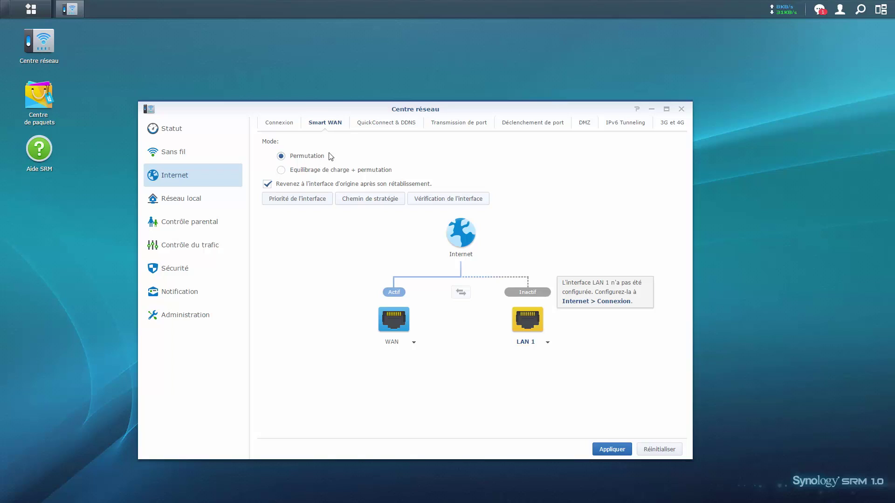
click(367, 124)
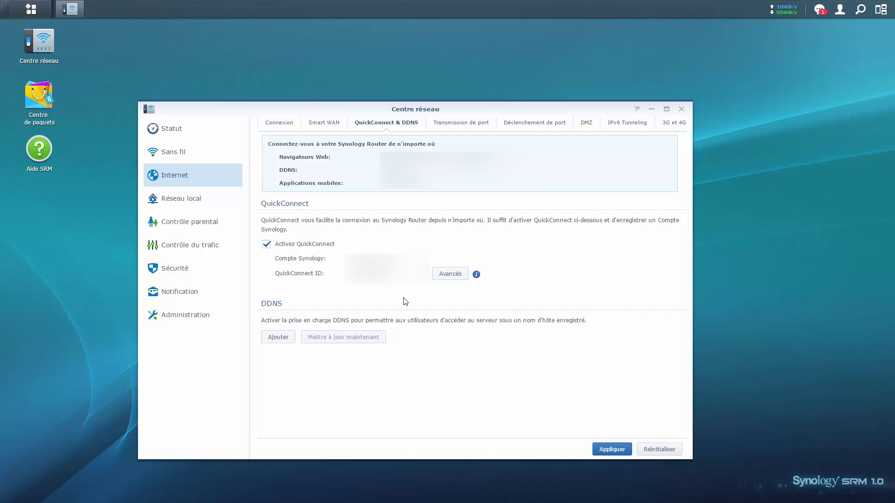
click(466, 125)
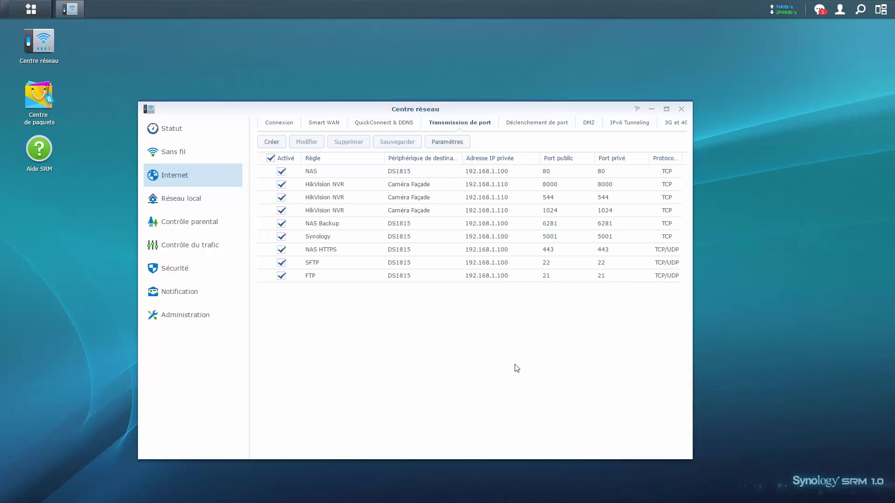
Review port triggering, DMZ, IPv6 tunnelling and 3G/4G, then open the Réseau local DHCP settings.
click(515, 123)
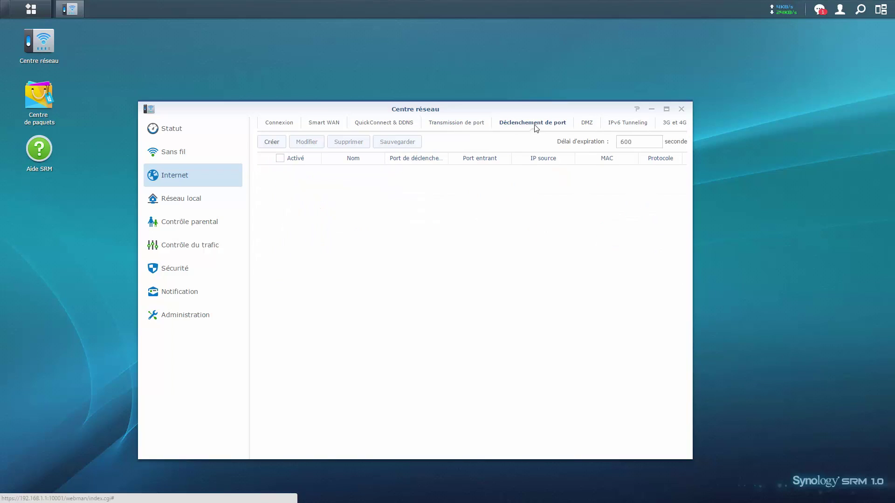
click(584, 125)
click(617, 126)
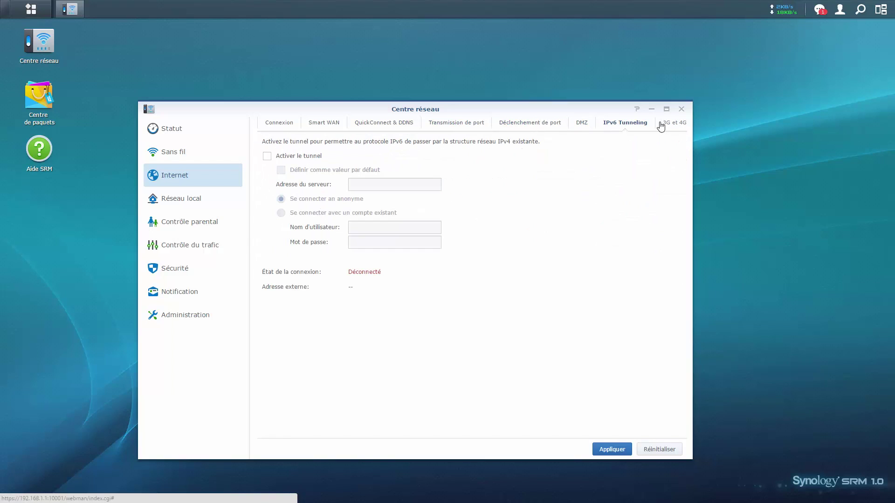
click(585, 126)
click(668, 125)
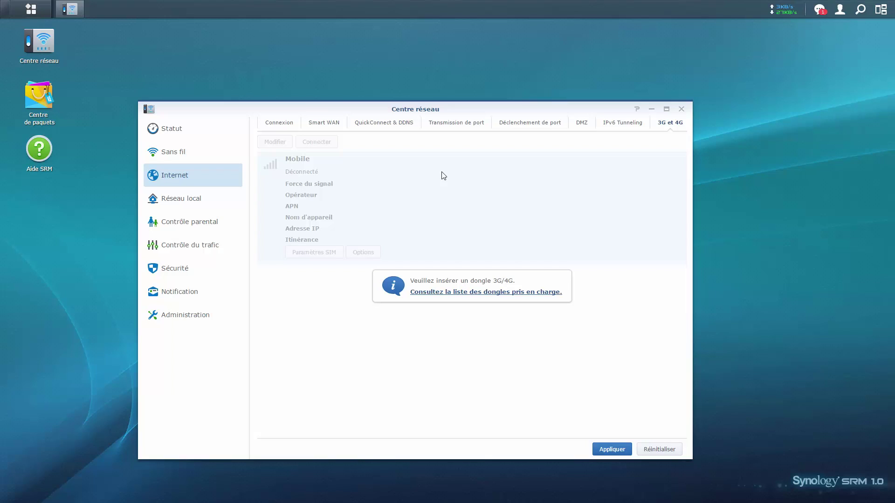
click(231, 206)
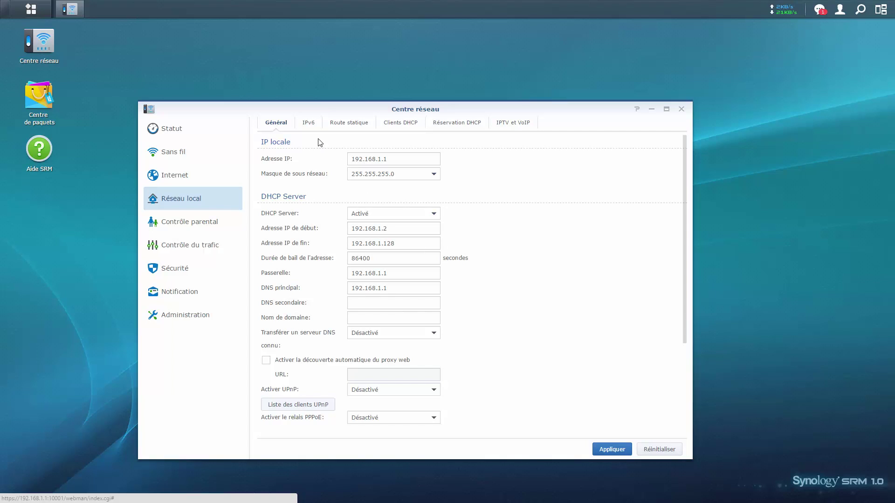
Browse local IPv6, static routes, DHCP clients and reservations, then show the parental-control device list.
click(310, 124)
click(342, 131)
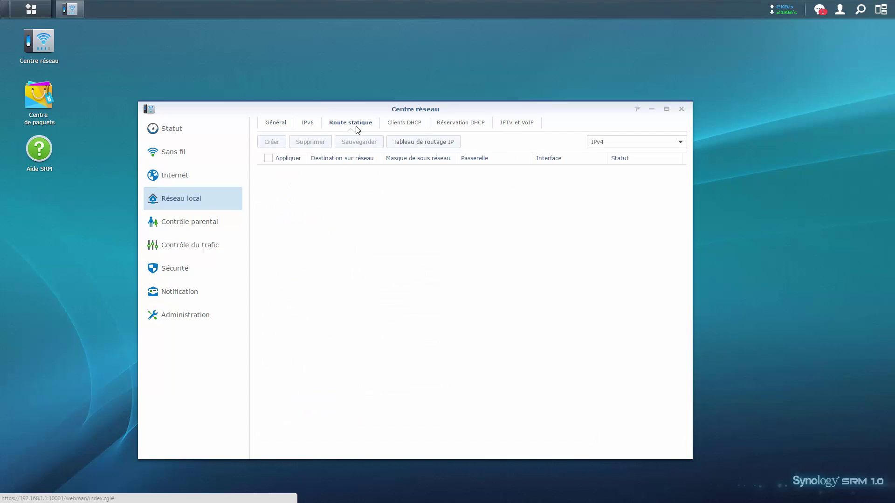
click(392, 123)
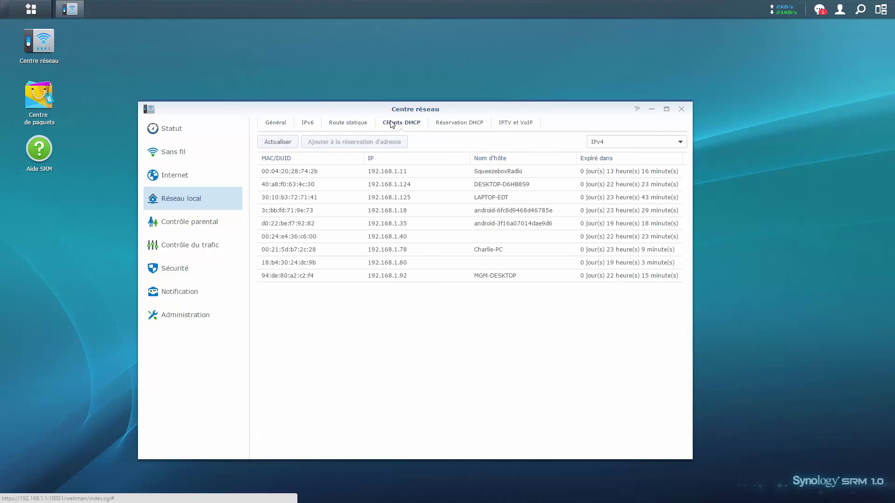
click(454, 123)
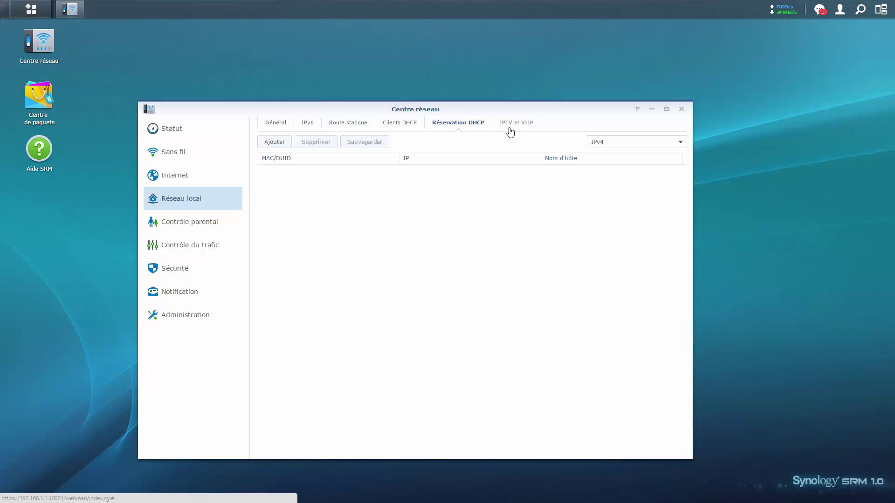
click(209, 226)
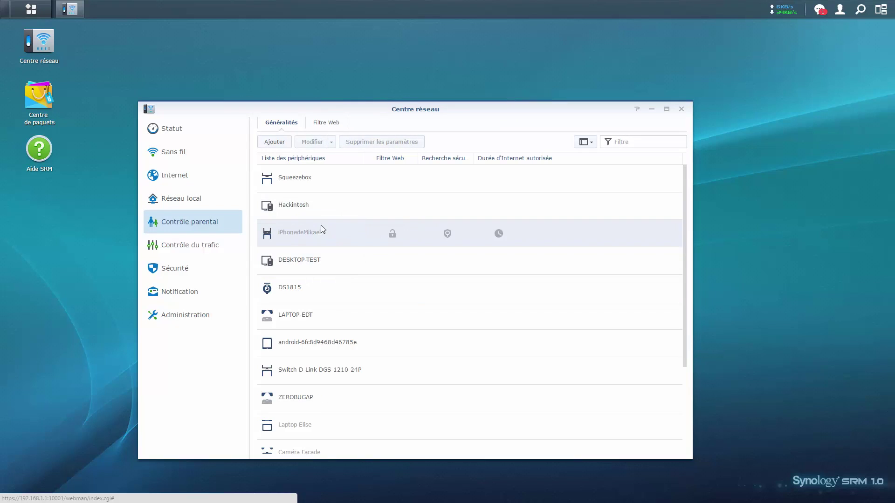
Look through the Généralités device list, then show the Filtre Web blocking and allow options.
scroll(321, 225, down, 3)
scroll(322, 233, up, 3)
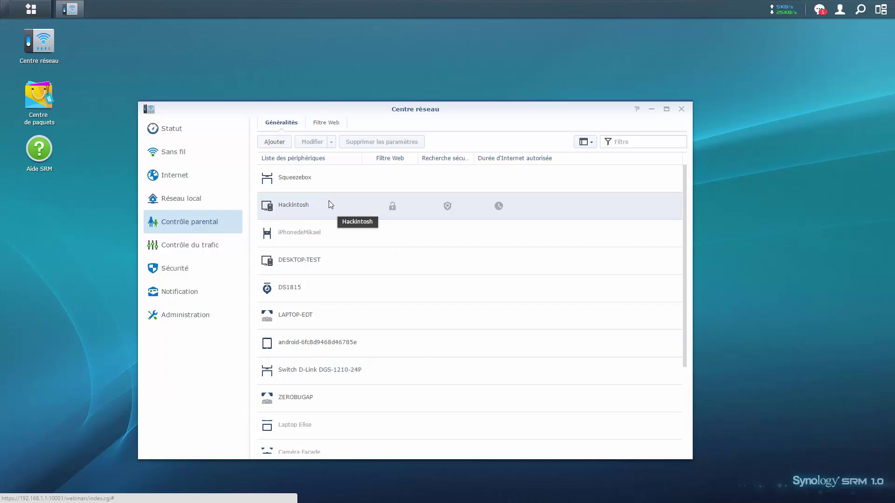
click(324, 123)
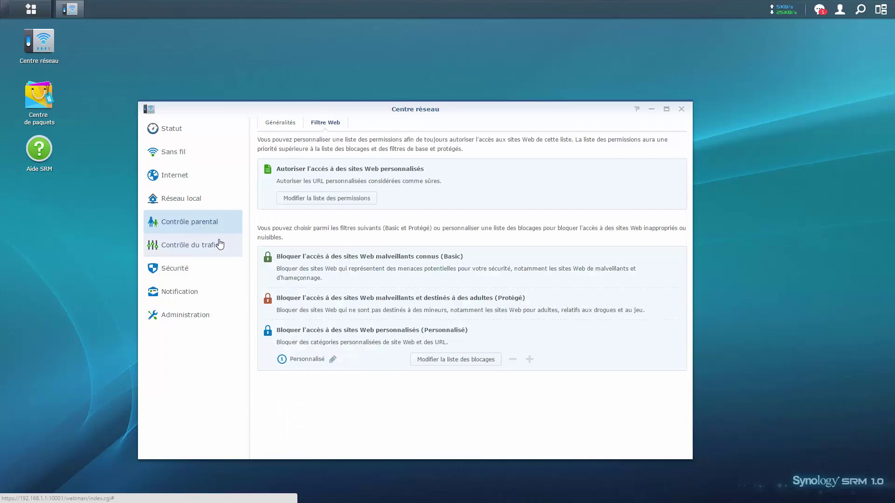
Open the Contrôle du trafic device list and scroll through it.
click(205, 253)
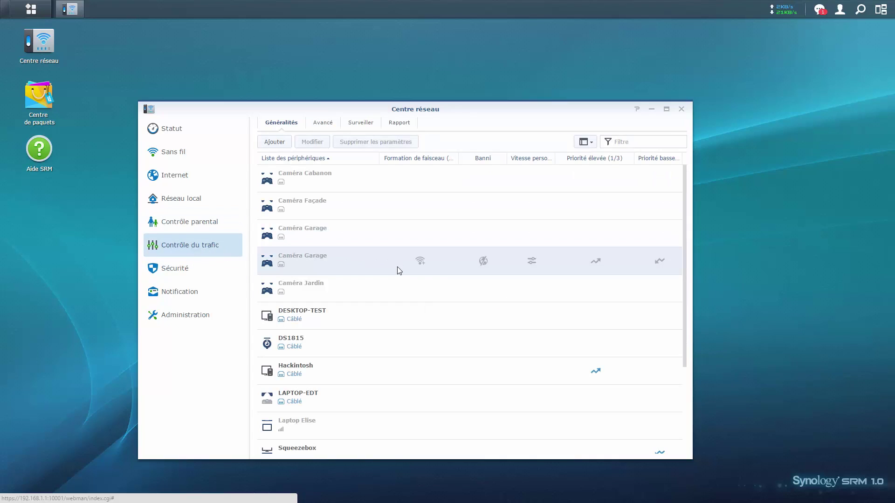
scroll(379, 307, down, 3)
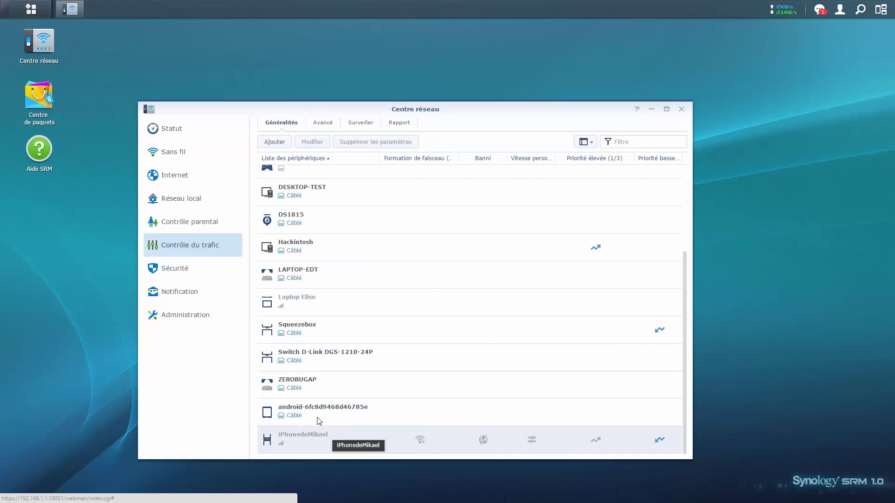
scroll(322, 415, up, 3)
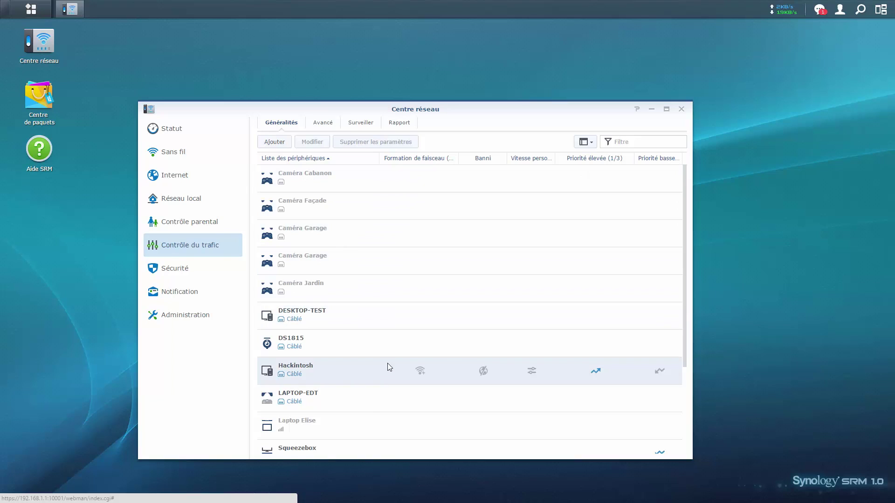
scroll(387, 363, down, 1)
Select the LAPTOP-EDT device and try its beamforming option.
click(345, 343)
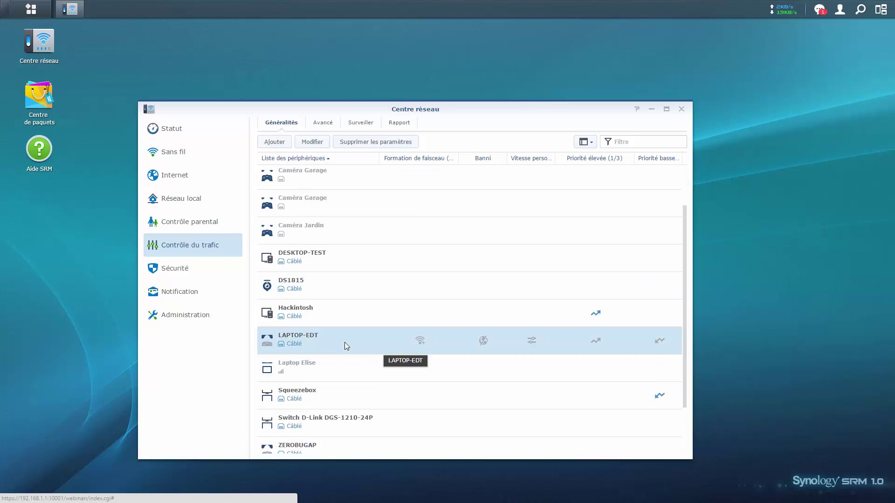
click(421, 343)
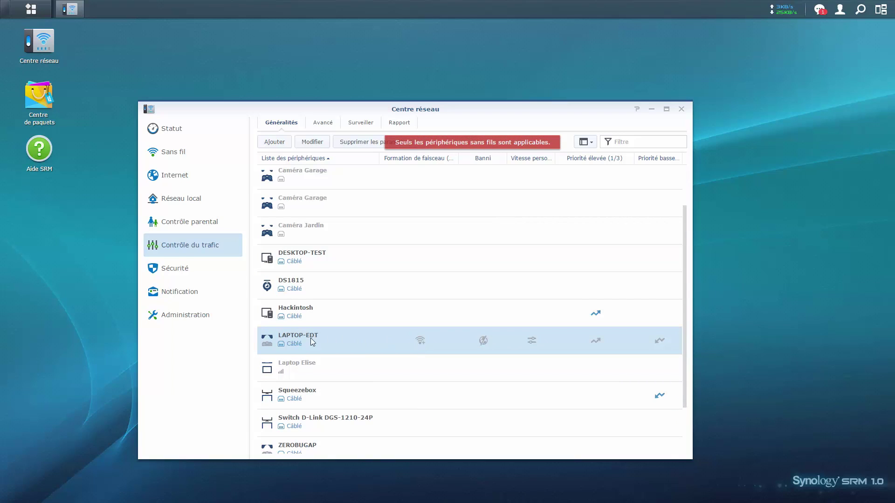
scroll(390, 443, down, 1)
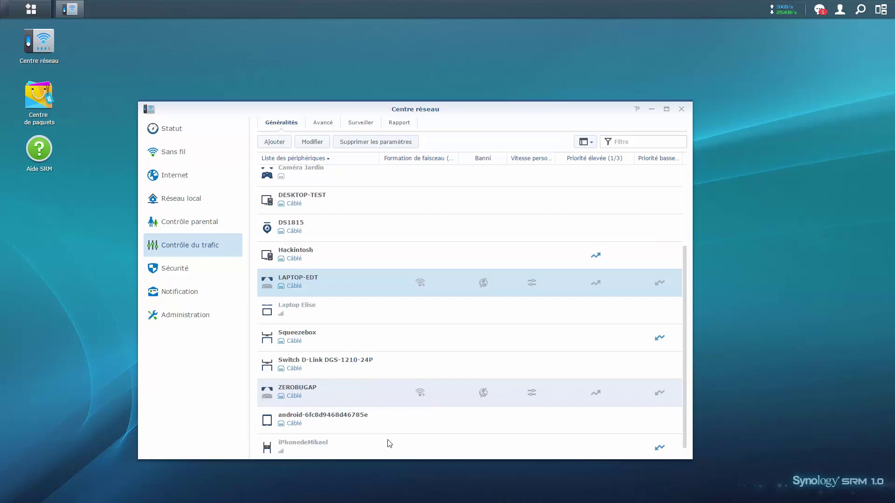
scroll(380, 432, up, 2)
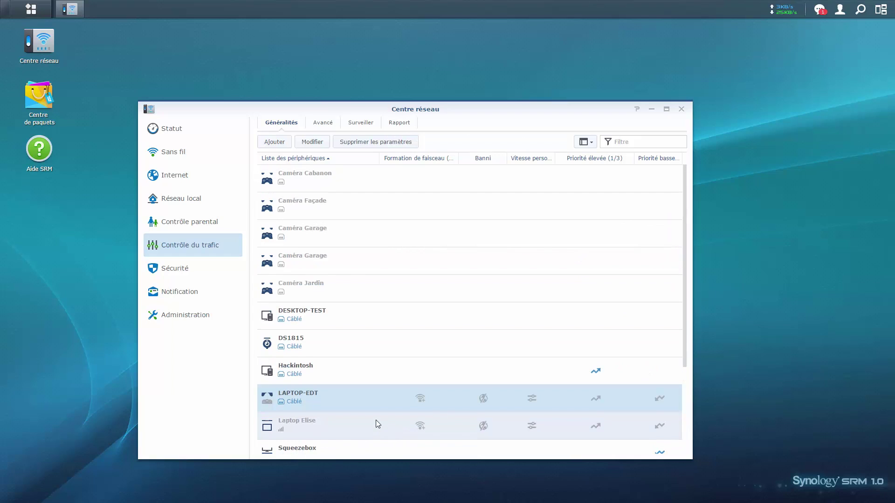
scroll(372, 334, down, 2)
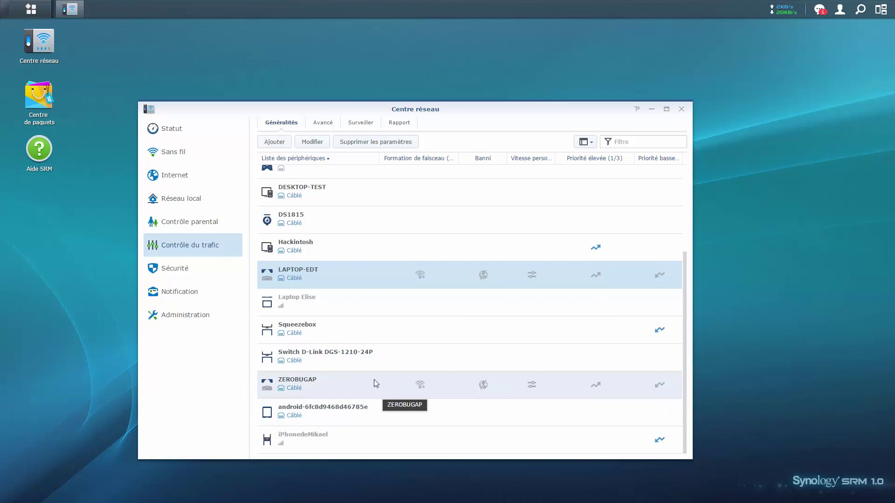
scroll(375, 382, up, 2)
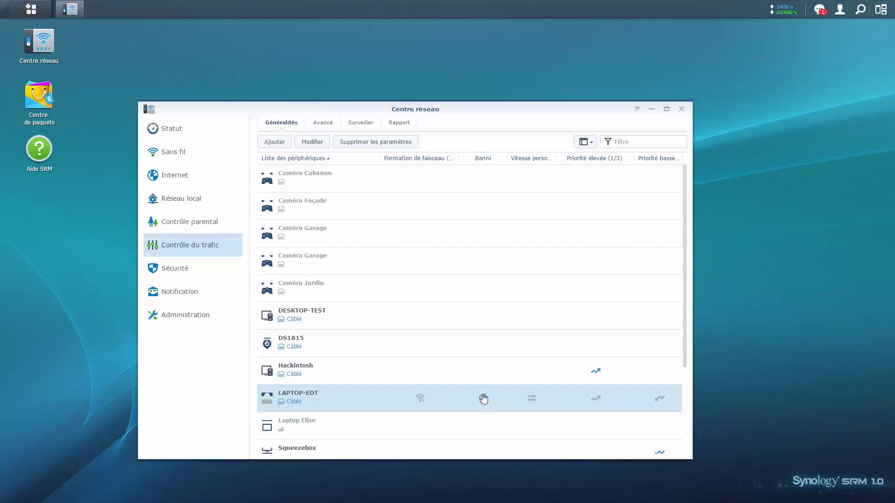
Cancel LAPTOP-EDT's custom speed rule unchanged, select Hackintosh, and show the Avancé bandwidth rules.
click(531, 399)
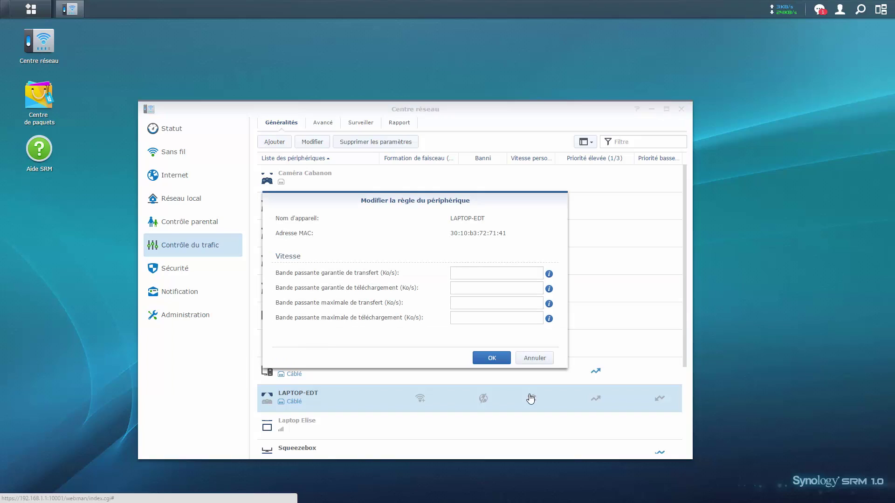
click(495, 275)
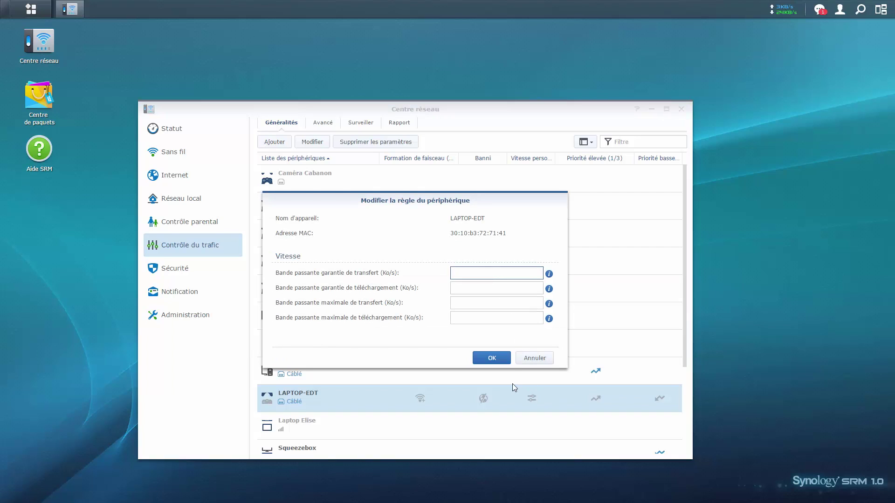
click(535, 358)
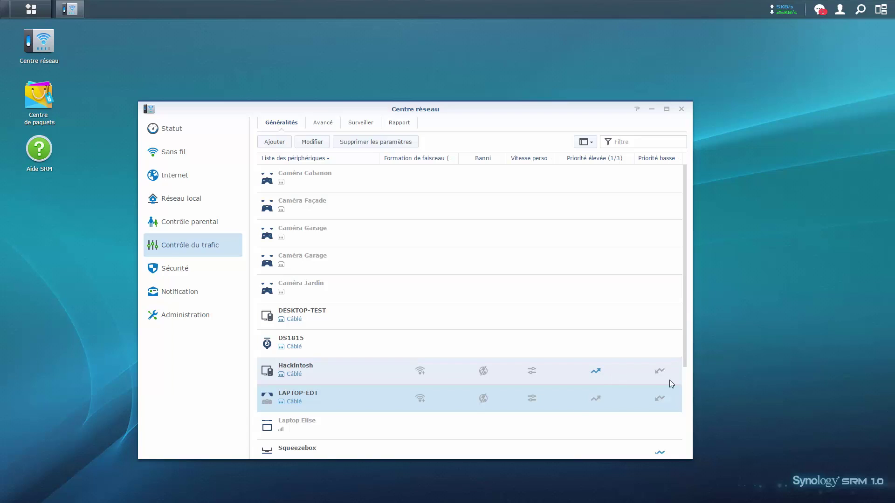
click(349, 371)
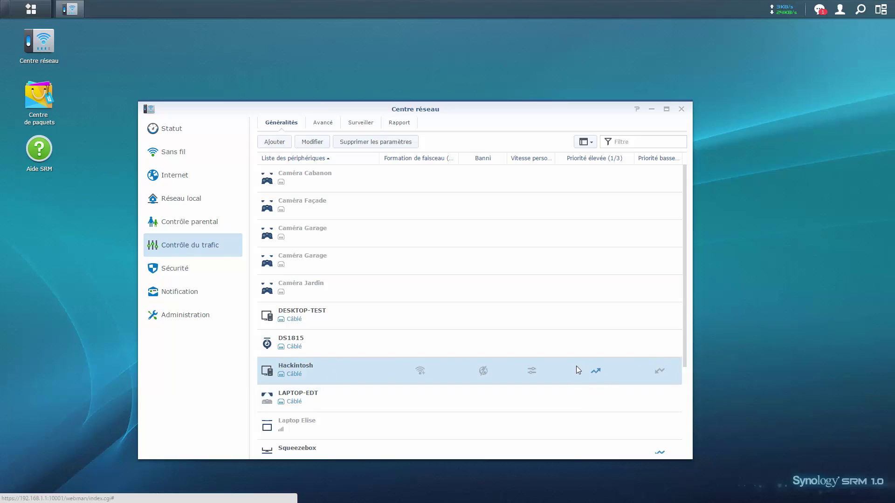
click(324, 125)
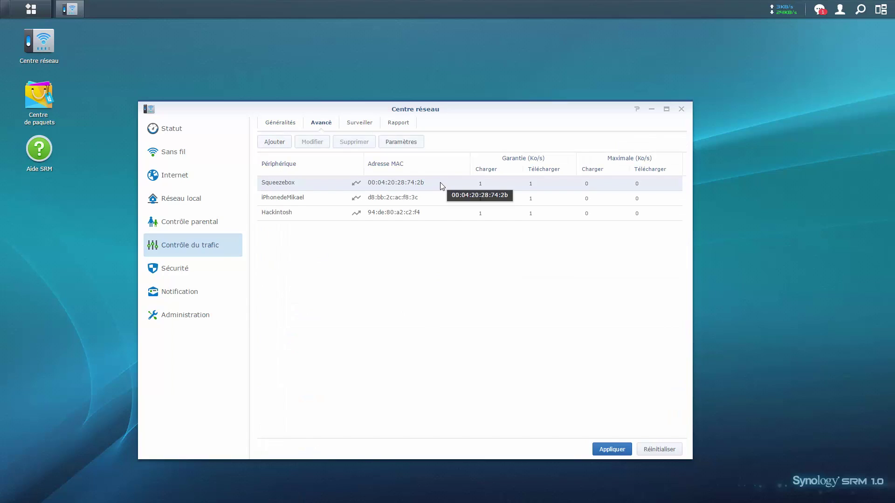
click(274, 142)
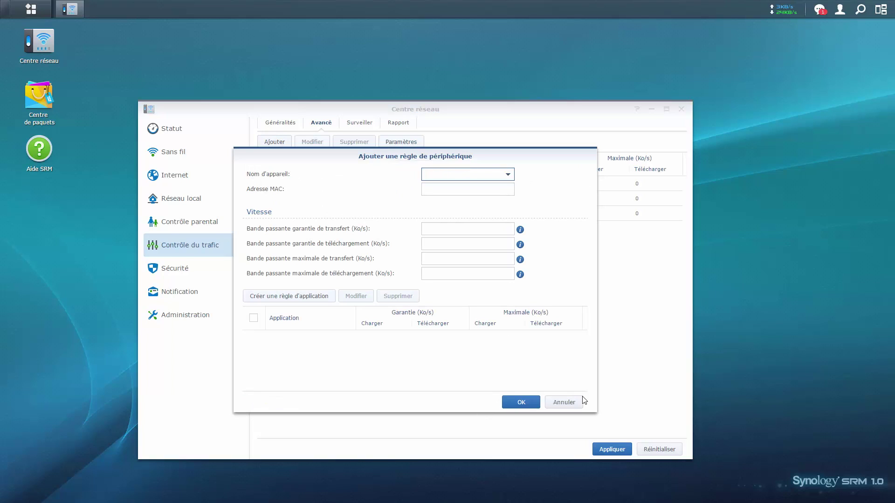
click(573, 406)
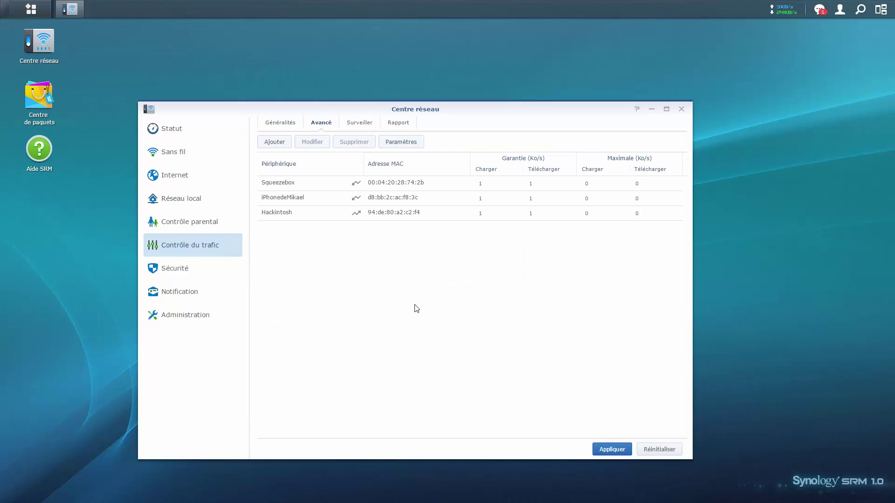
Check live traffic by device in real time, then show the Rapport tasks and historical reports.
click(360, 124)
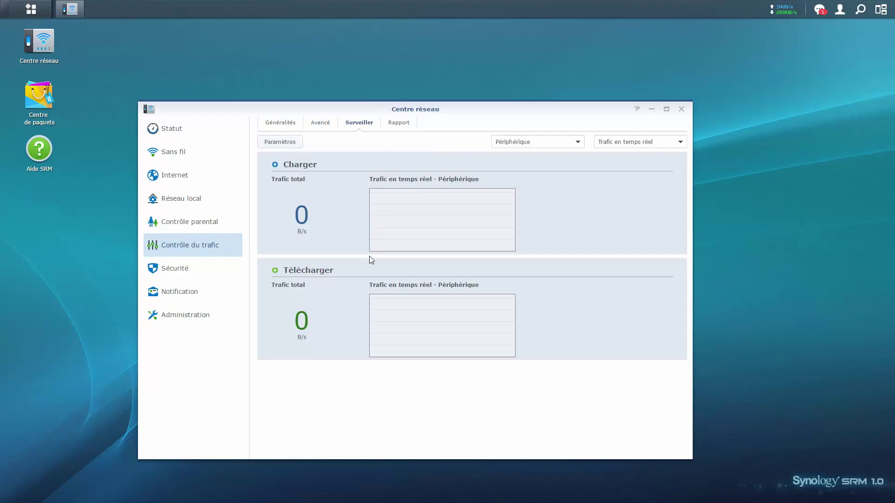
click(549, 142)
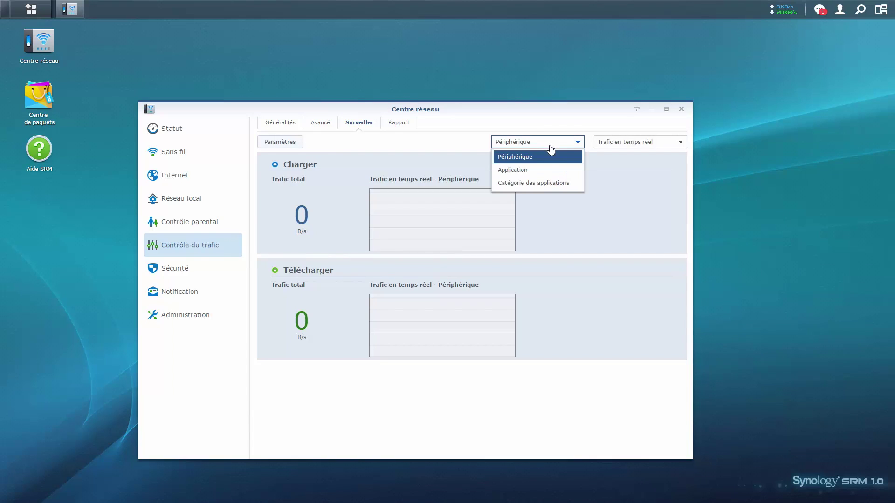
click(642, 143)
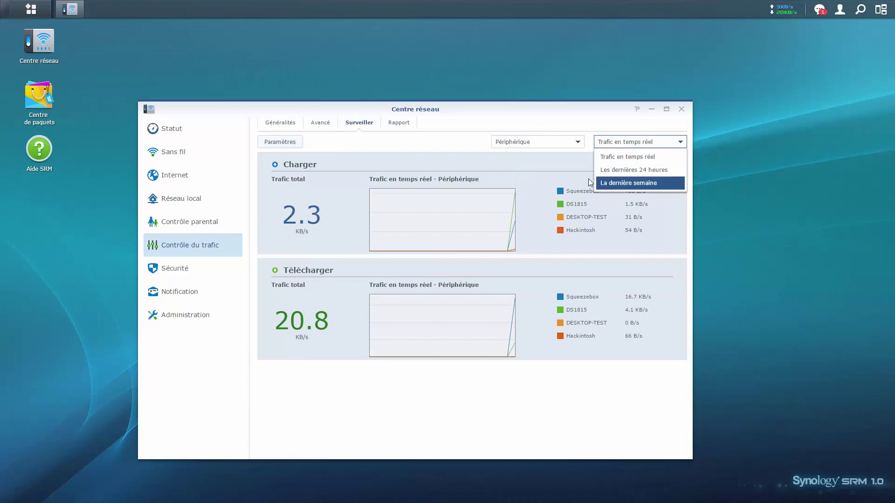
click(579, 191)
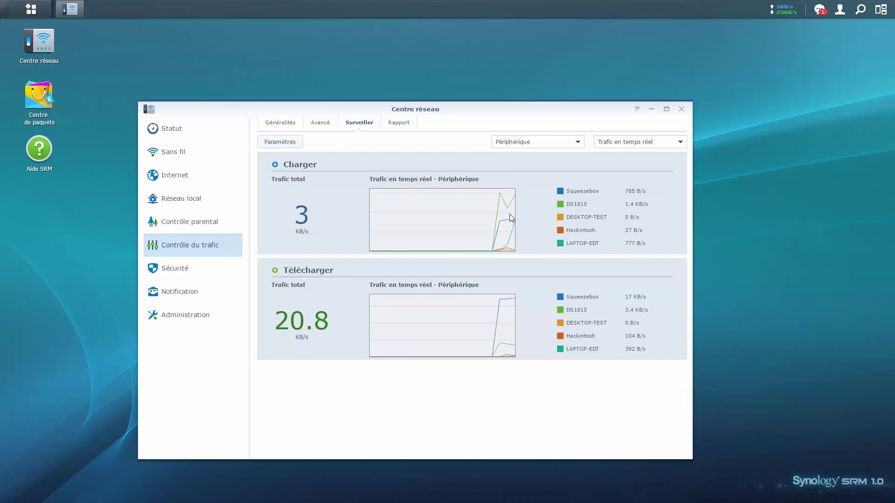
click(412, 123)
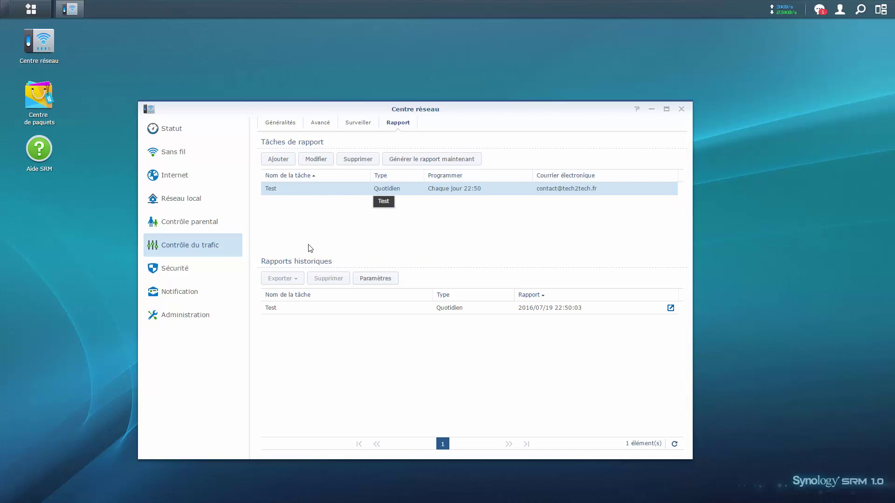
Open the Sécurité page with its 15-minute logout, DoS and VPN pass-through options.
click(186, 272)
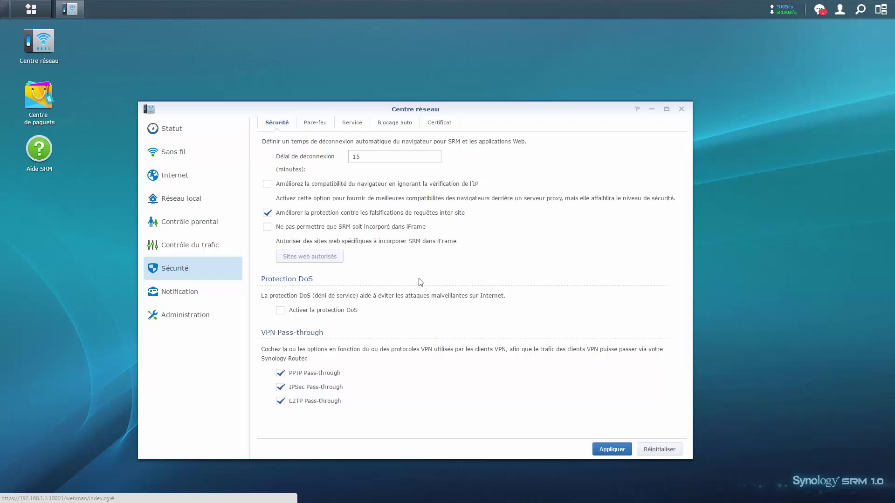
Browse the Pare-feu, Service and Blocage auto pages, then open the e-mail Notification settings.
click(325, 123)
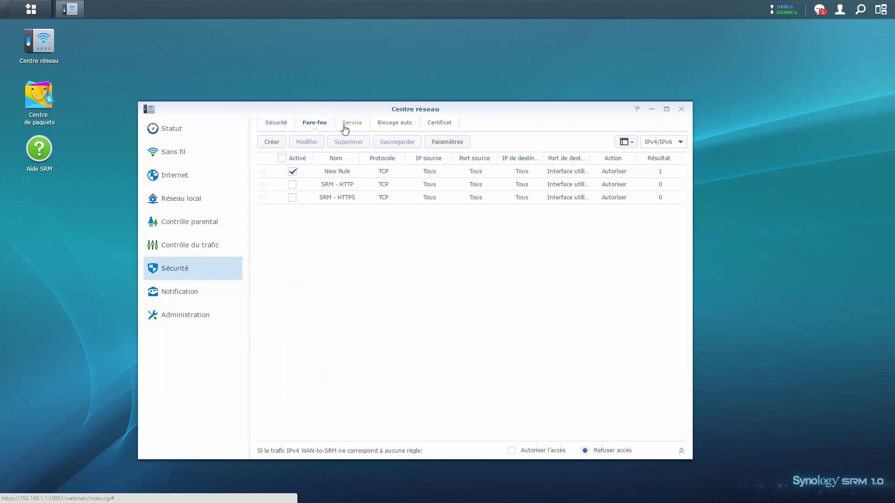
click(345, 126)
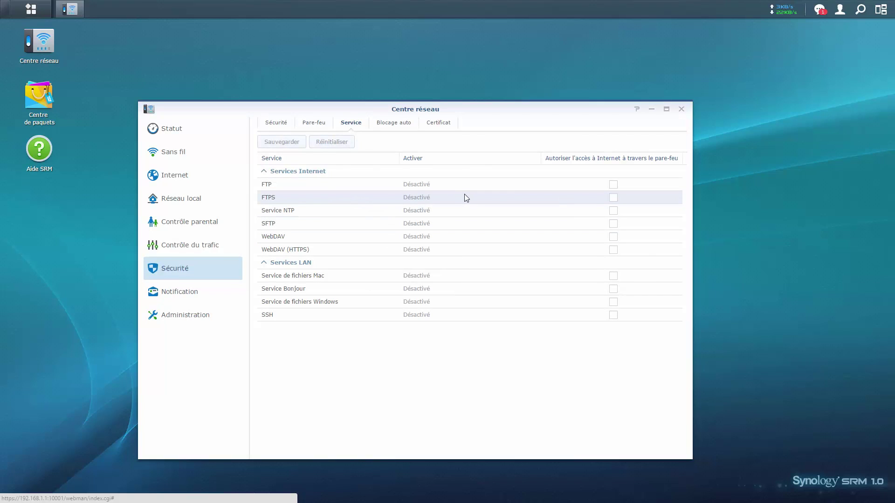
click(386, 123)
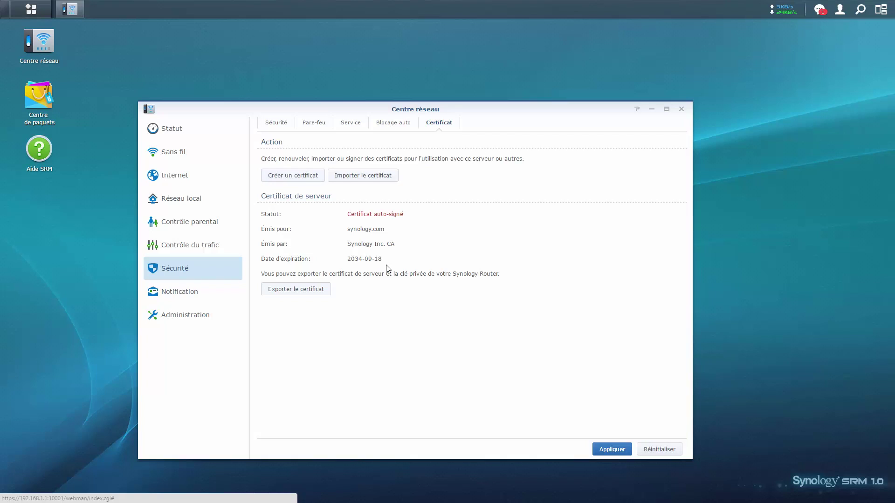
click(209, 301)
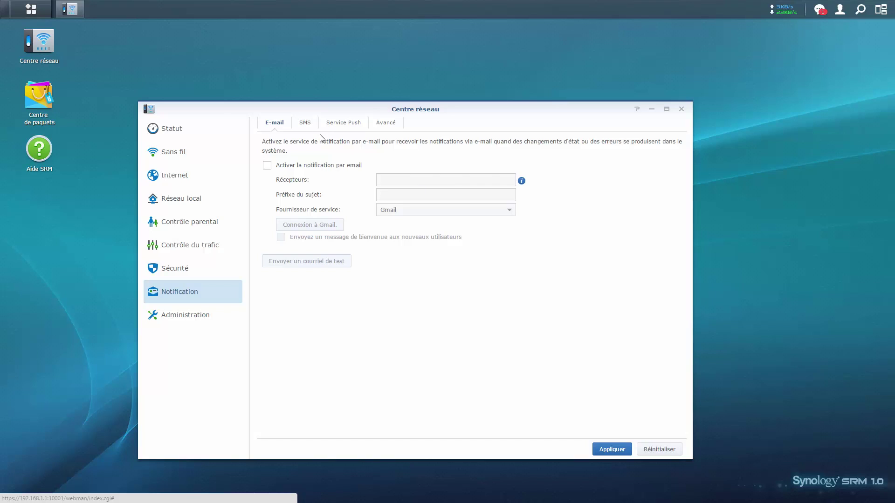
Open Administration and review the SRM update, account, server name/port and SSH/SNMP/NTP settings.
click(191, 247)
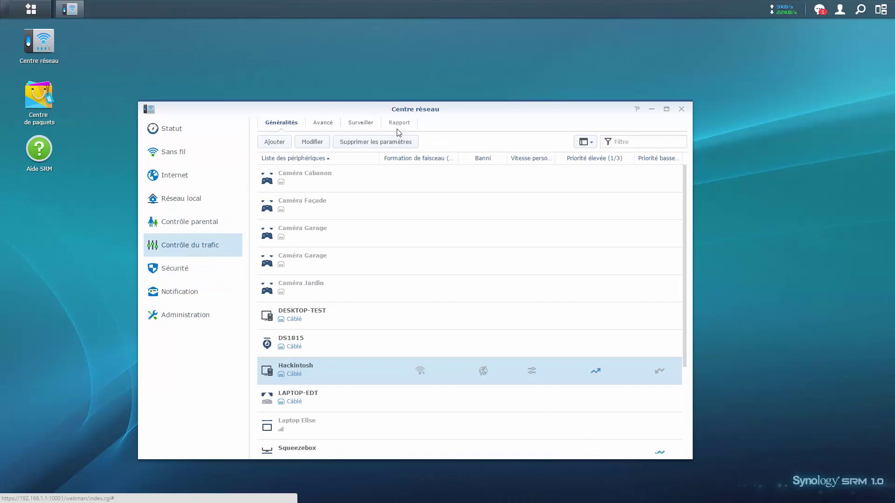
click(184, 315)
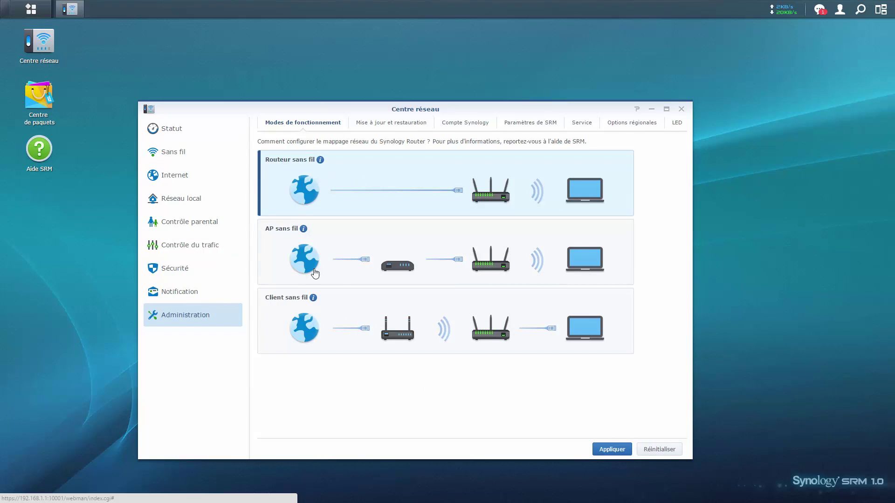
click(382, 127)
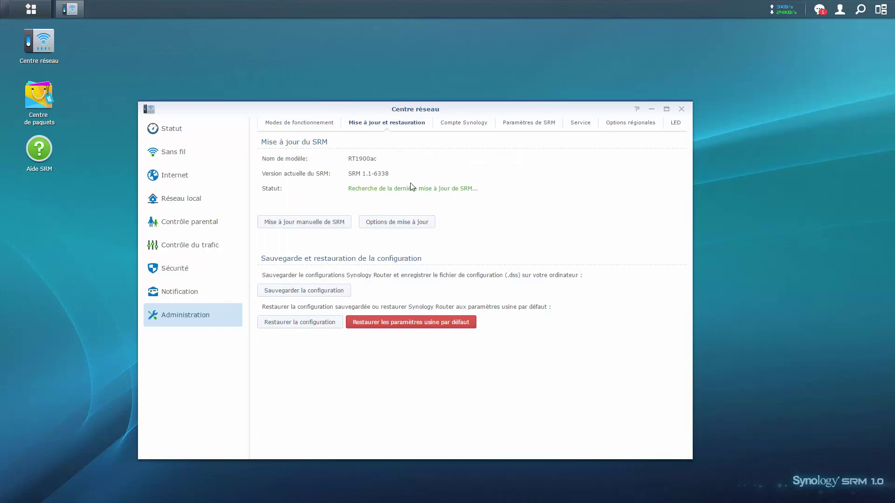
click(475, 128)
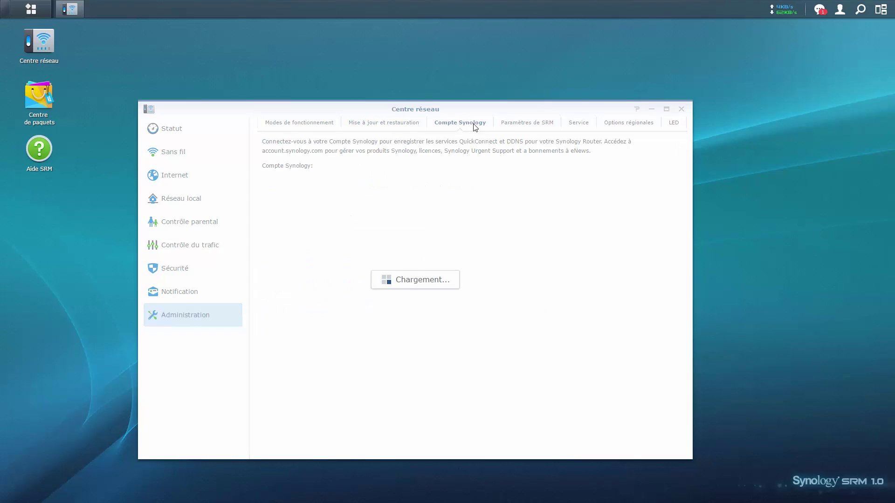
click(521, 125)
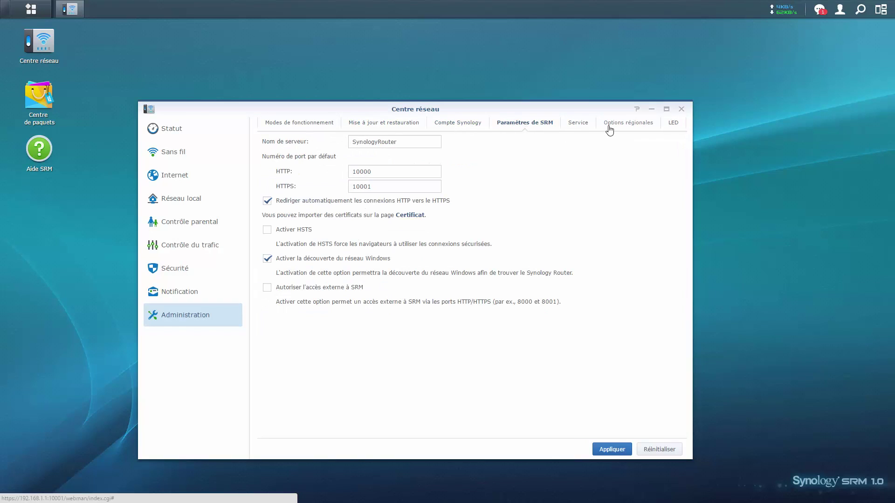
click(580, 125)
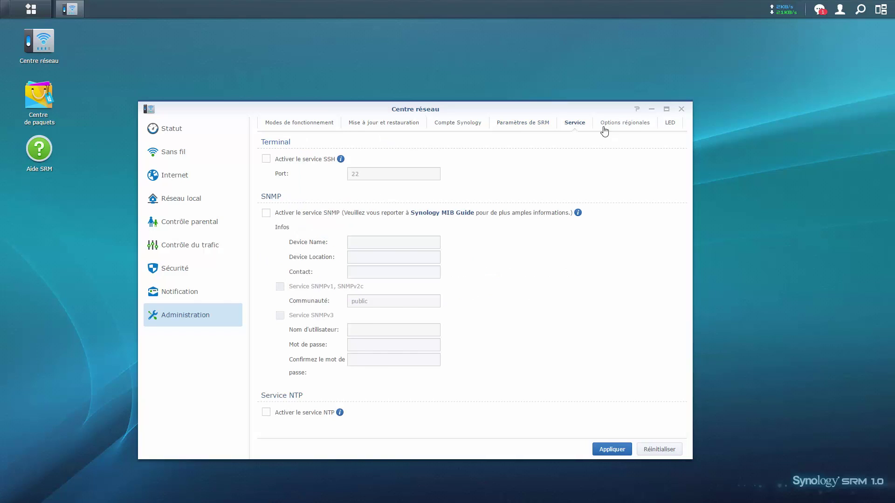
Check the regional options and operating modes (Routeur sans fil), then launch Centre de paquets.
click(605, 125)
click(320, 121)
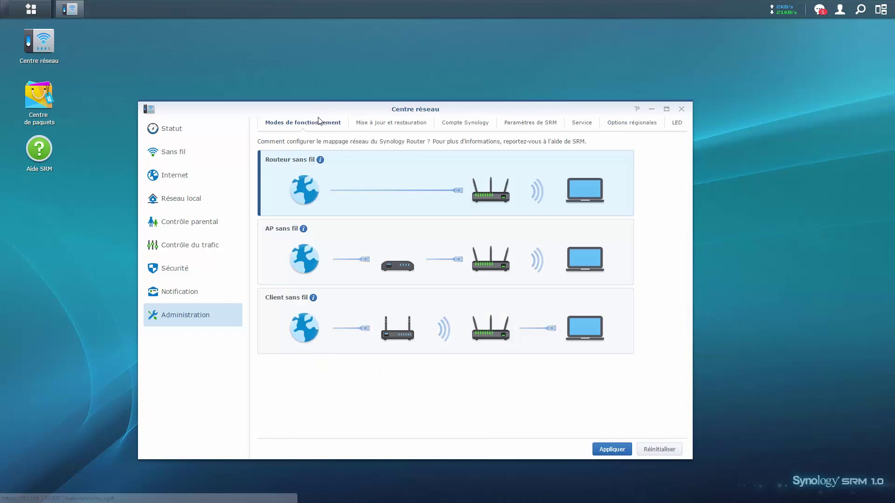
click(54, 86)
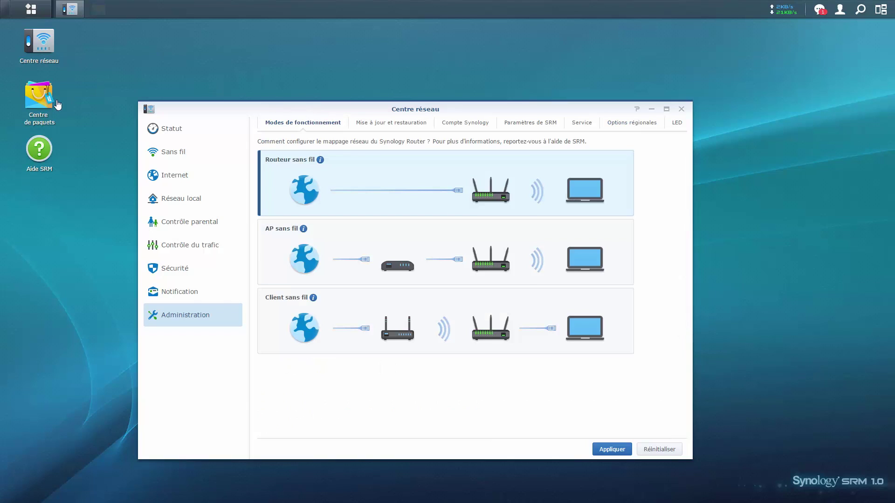
Try installing Intrusion Prevention with its Perl dependency; it fails because no USB device is present.
click(132, 159)
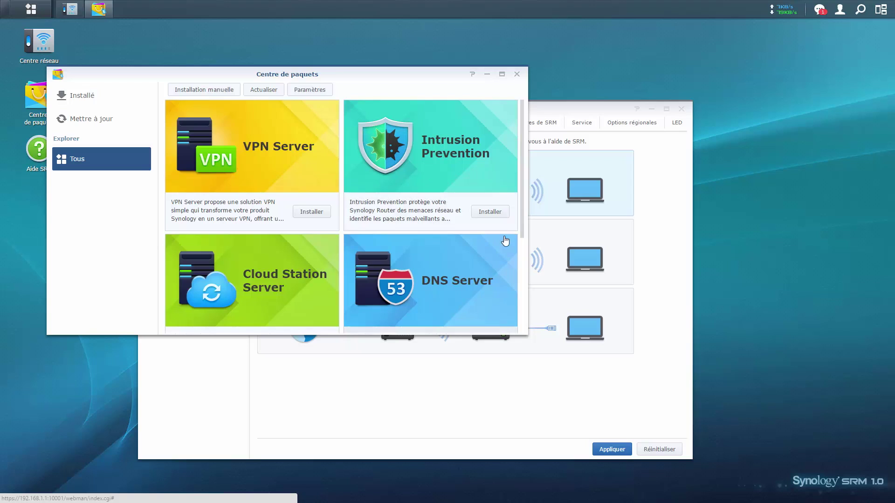
click(490, 212)
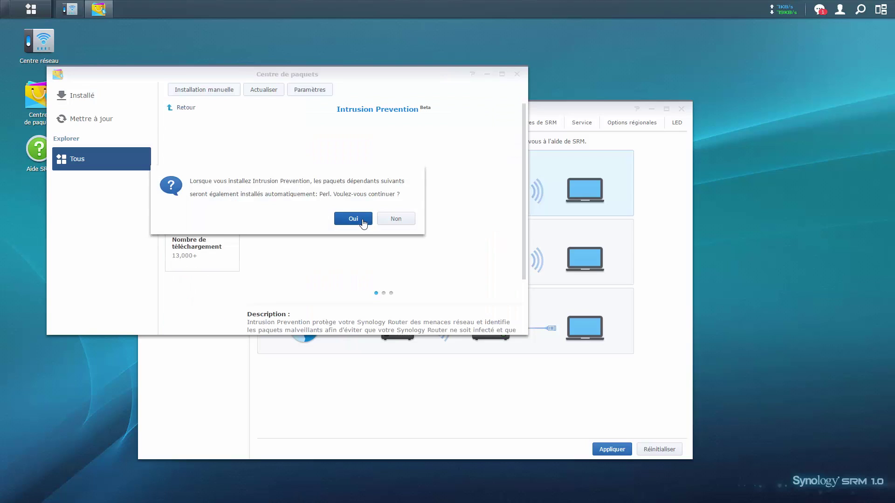
click(360, 218)
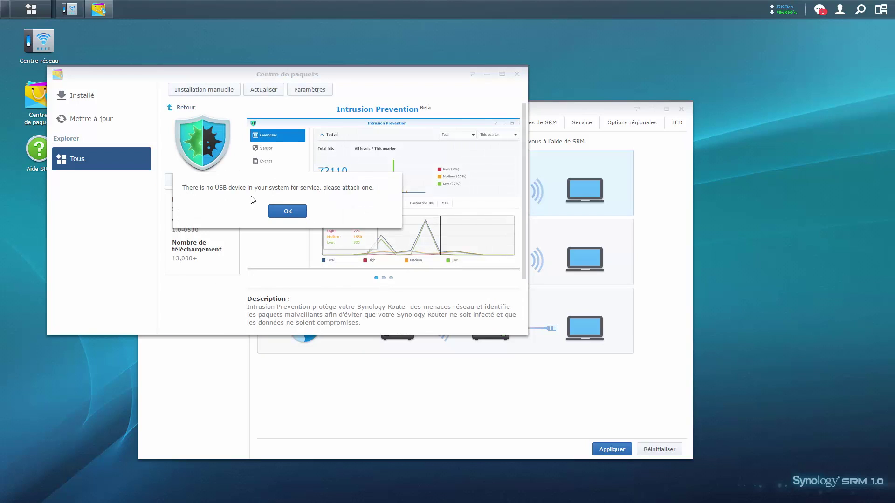
click(276, 213)
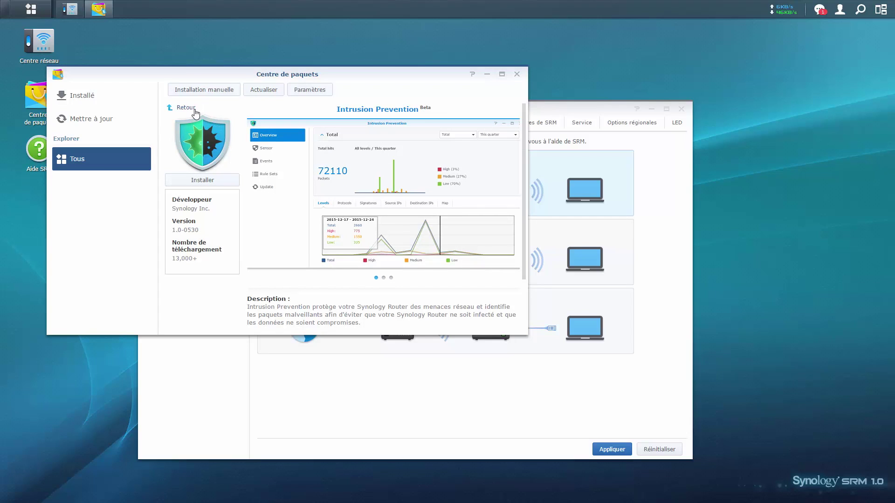
Retry the Intrusion Prevention and Perl install; the missing USB device error appears again.
scroll(295, 224, down, 1)
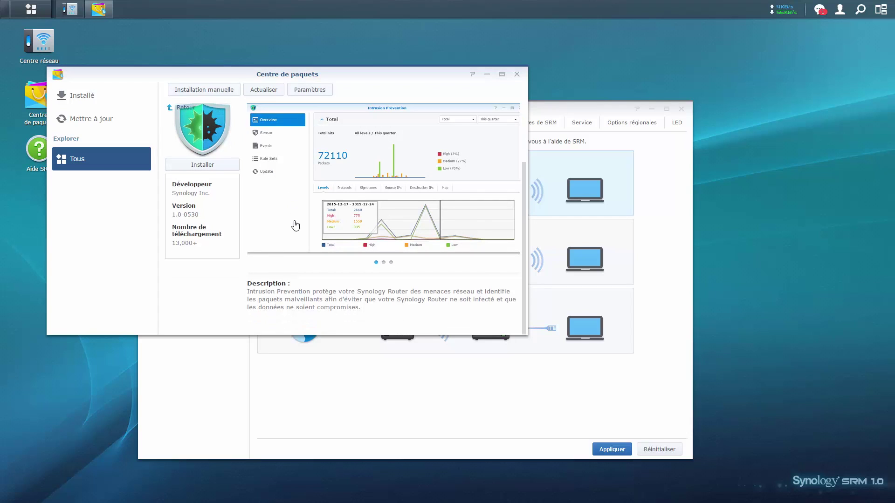
scroll(295, 225, up, 1)
click(172, 105)
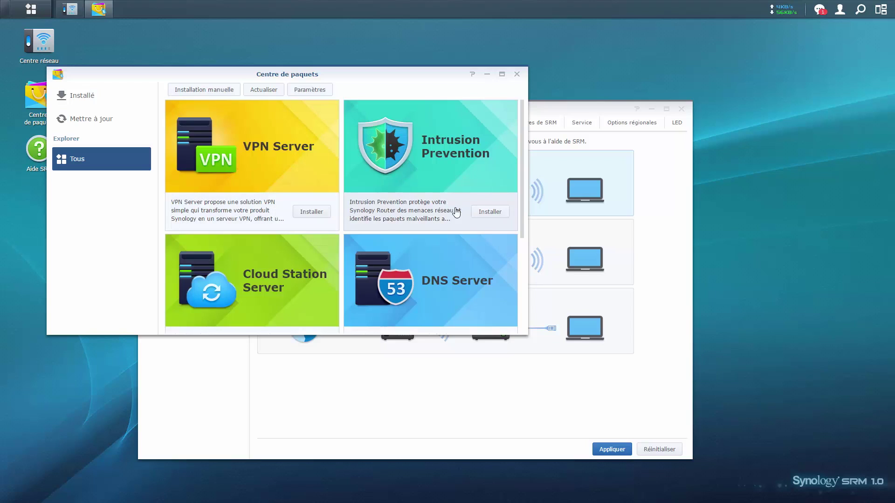
click(472, 212)
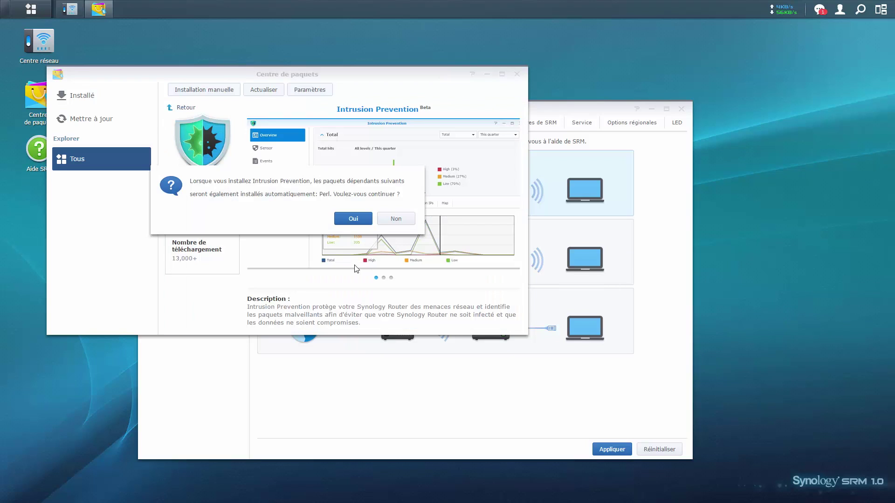
click(342, 219)
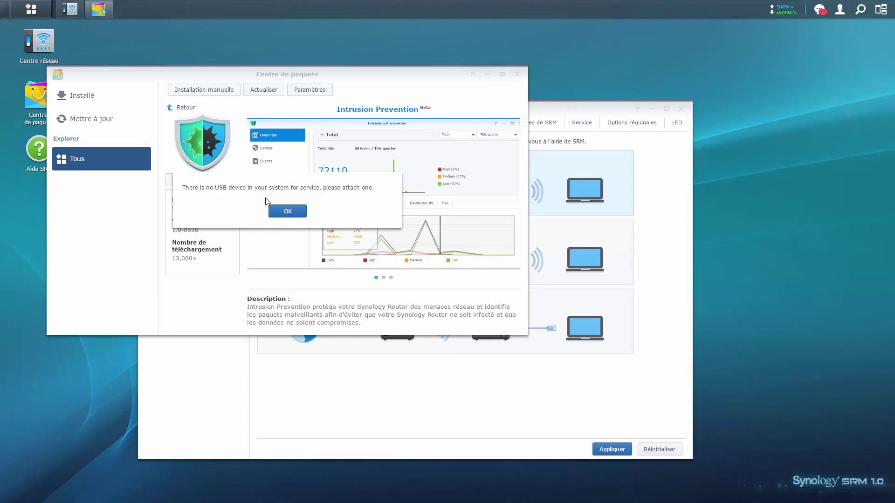
click(291, 211)
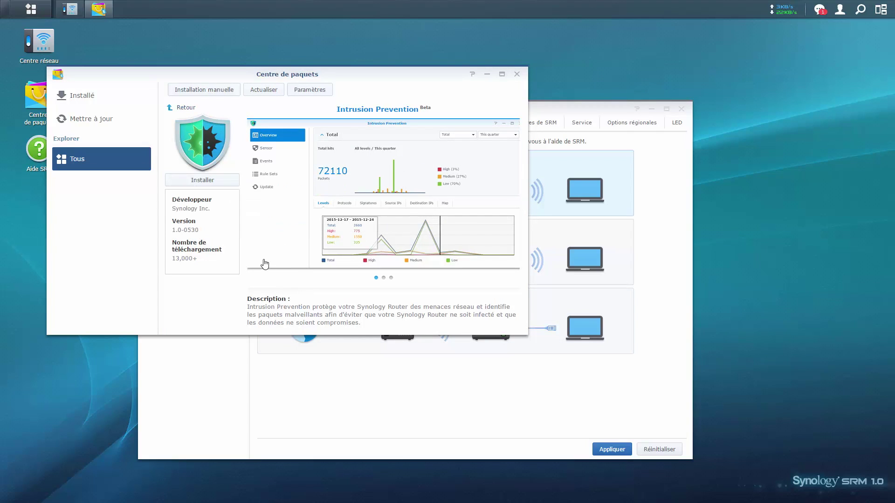
Open the Intrusion Prevention package details, version 1.0-0530 by Synology Inc.
click(98, 152)
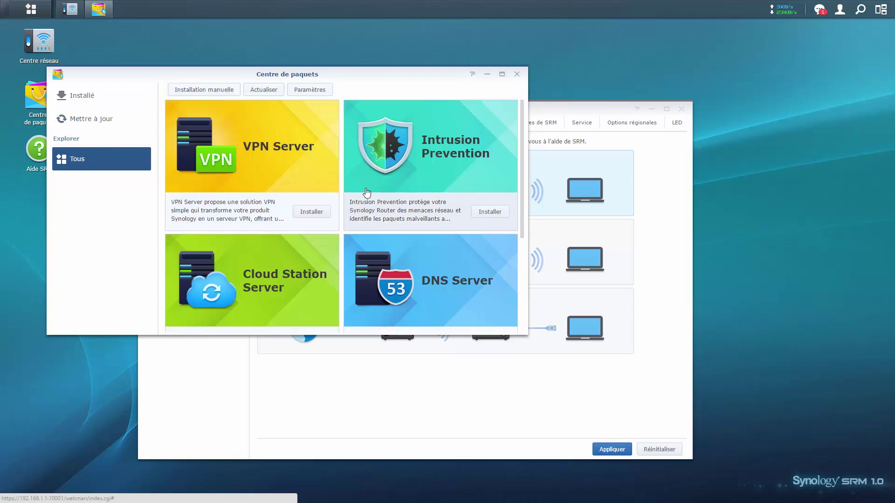
scroll(369, 193, down, 5)
scroll(370, 194, up, 3)
click(383, 191)
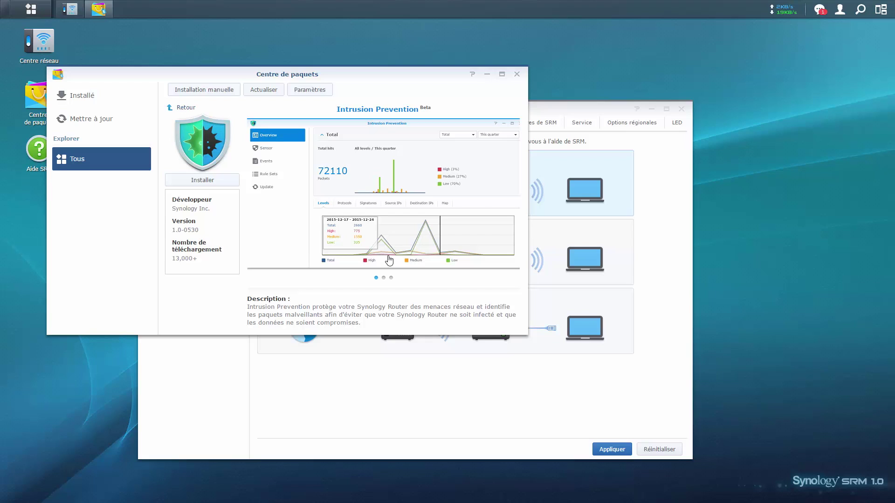
Check the Installé and Mettre à jour package lists, then return to all packages.
click(81, 97)
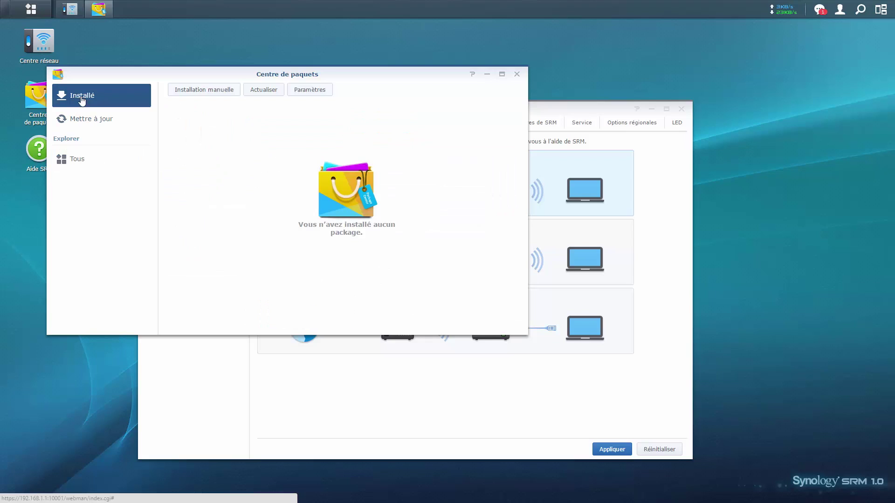
click(104, 121)
click(76, 158)
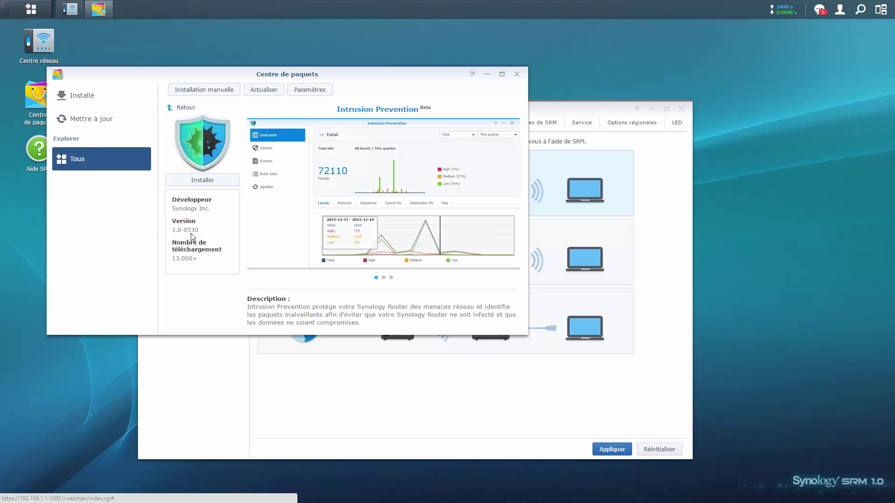
click(175, 107)
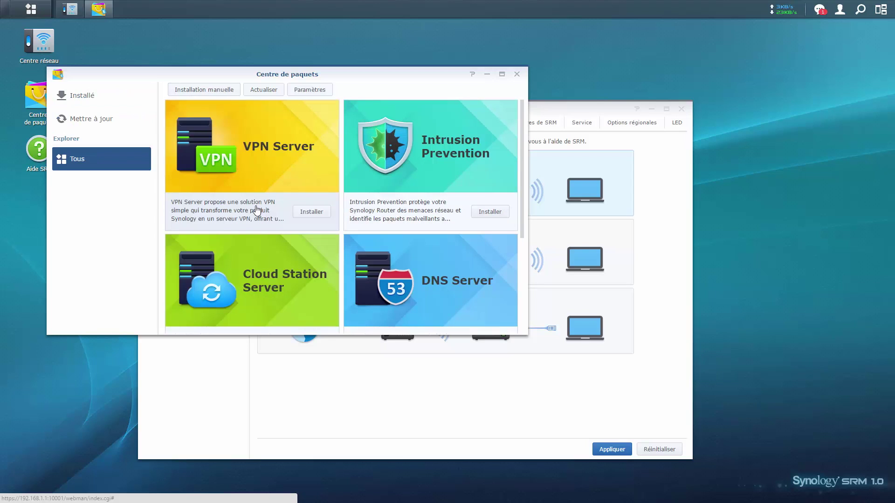
Scroll the package grid down to RADIUS Server and close the package centre.
scroll(354, 235, down, 3)
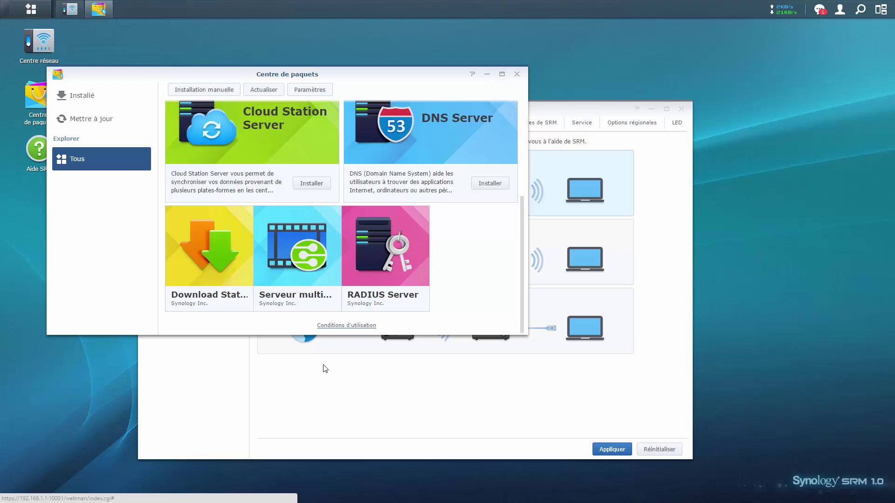
mouse_move(194, 235)
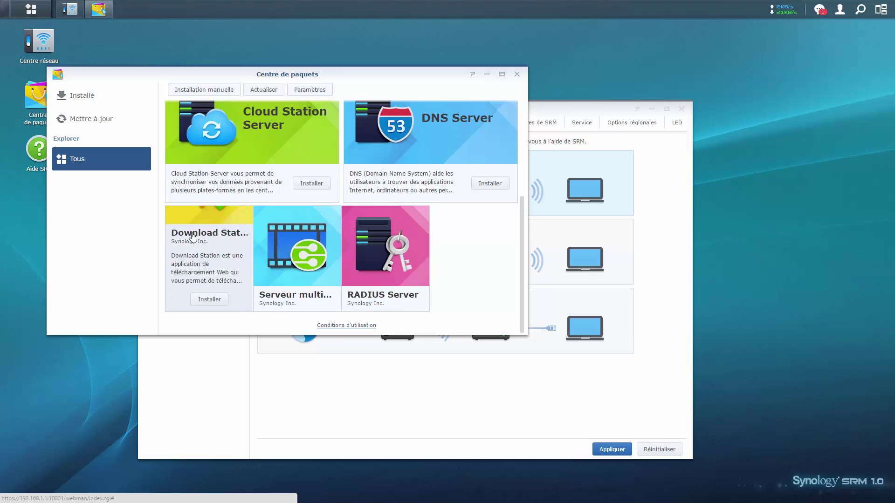
mouse_move(280, 248)
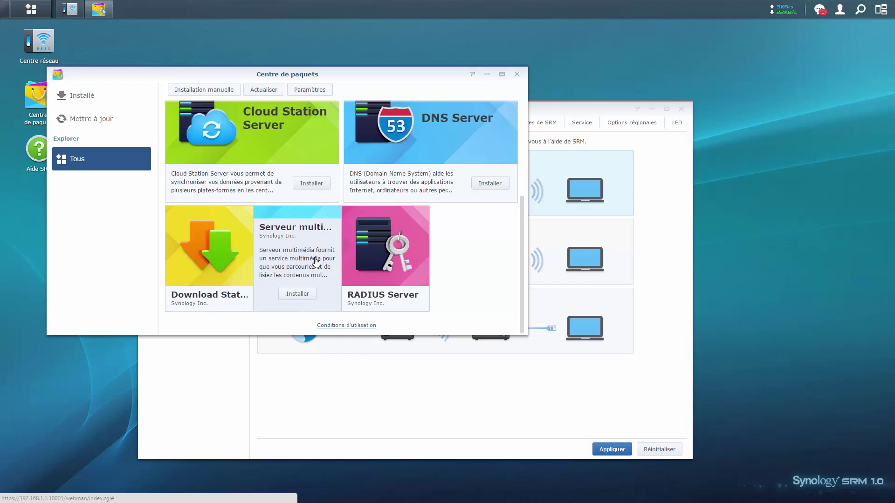
mouse_move(380, 245)
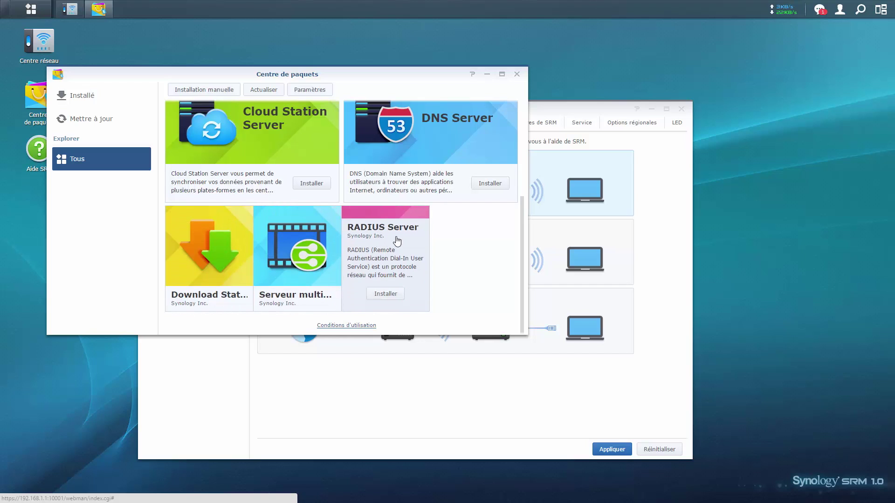
click(517, 75)
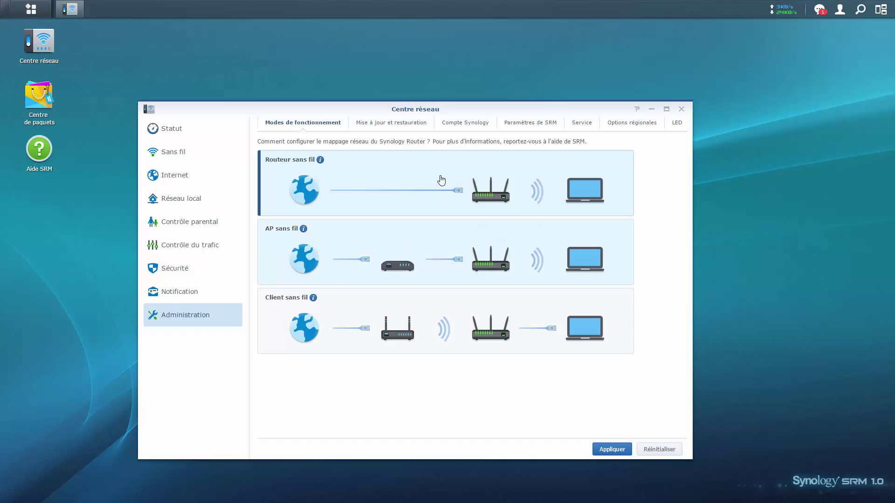
Apply the Modes de fonctionnement settings with Routeur sans fil as the mode.
click(612, 450)
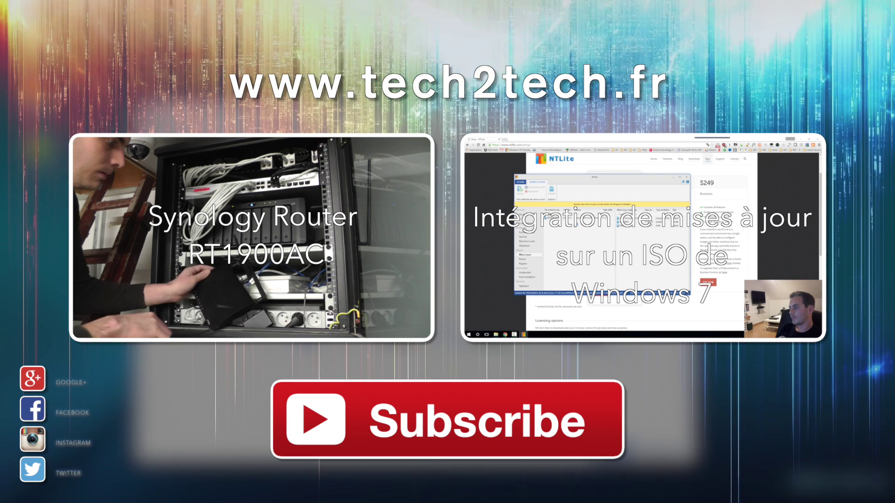